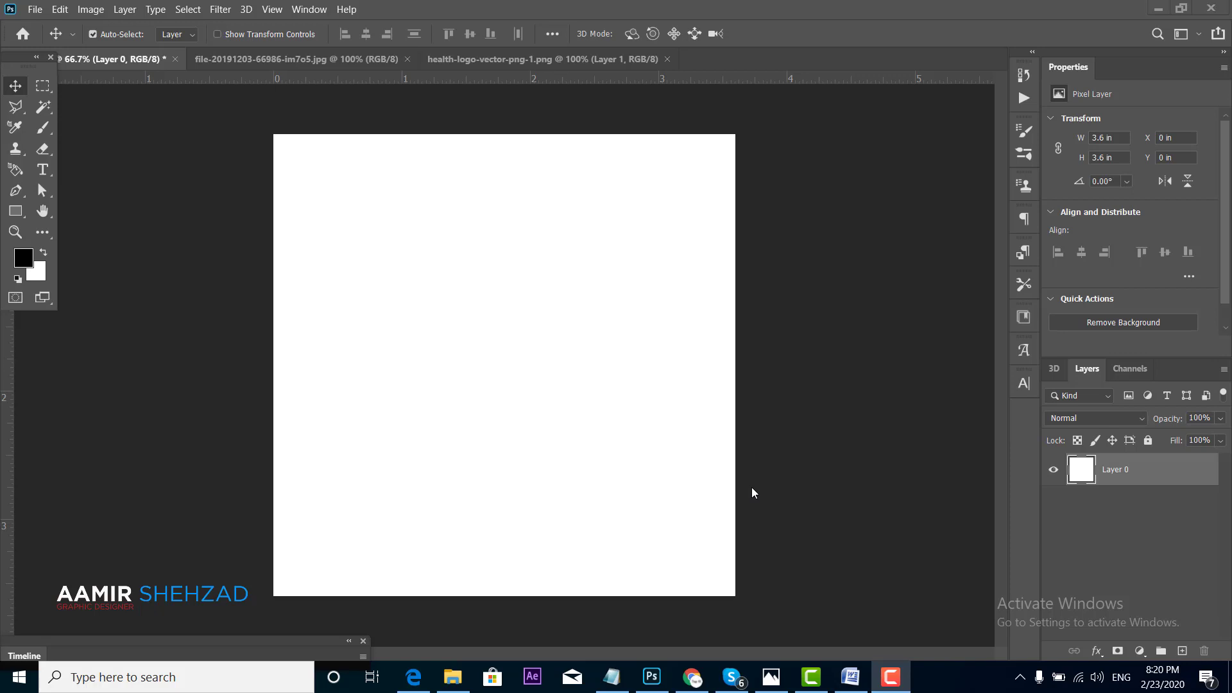
left_click(354, 63)
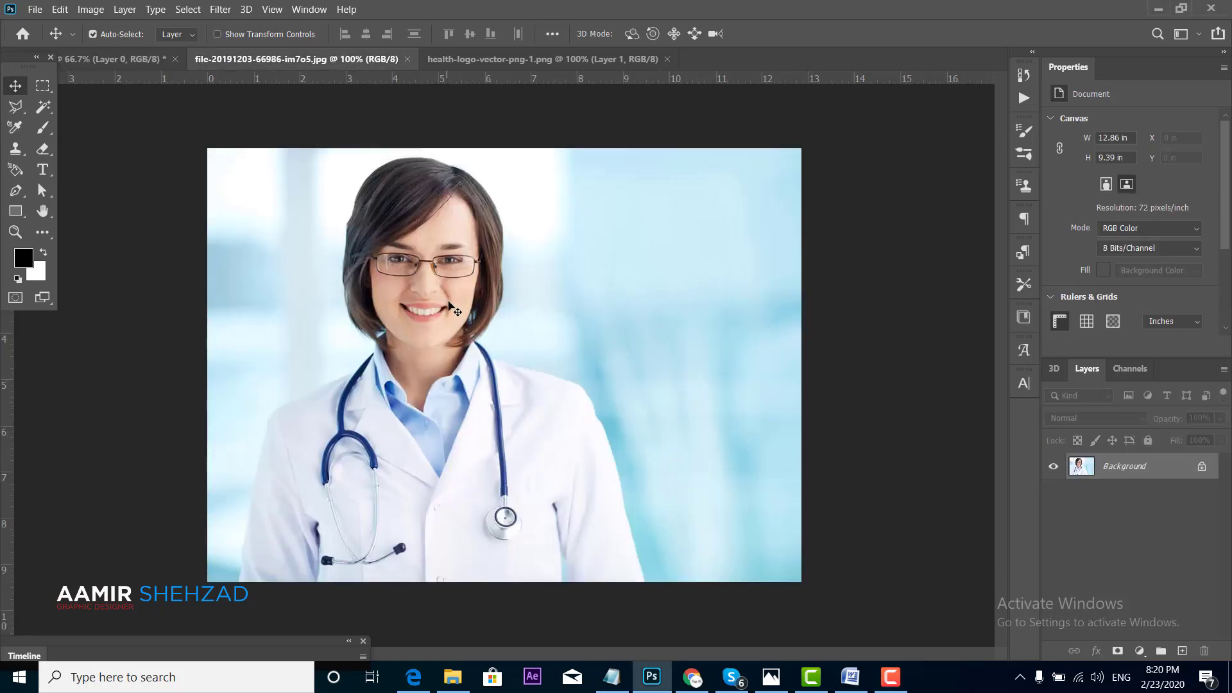
left_click(514, 58)
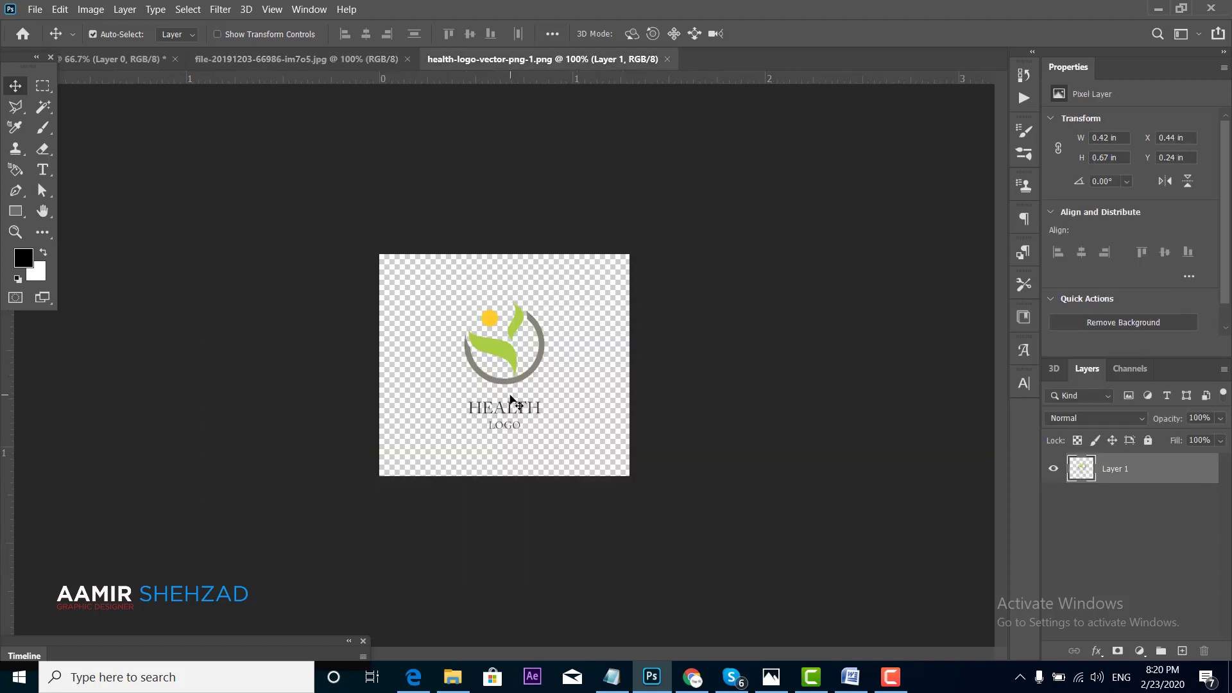
left_click(611, 678)
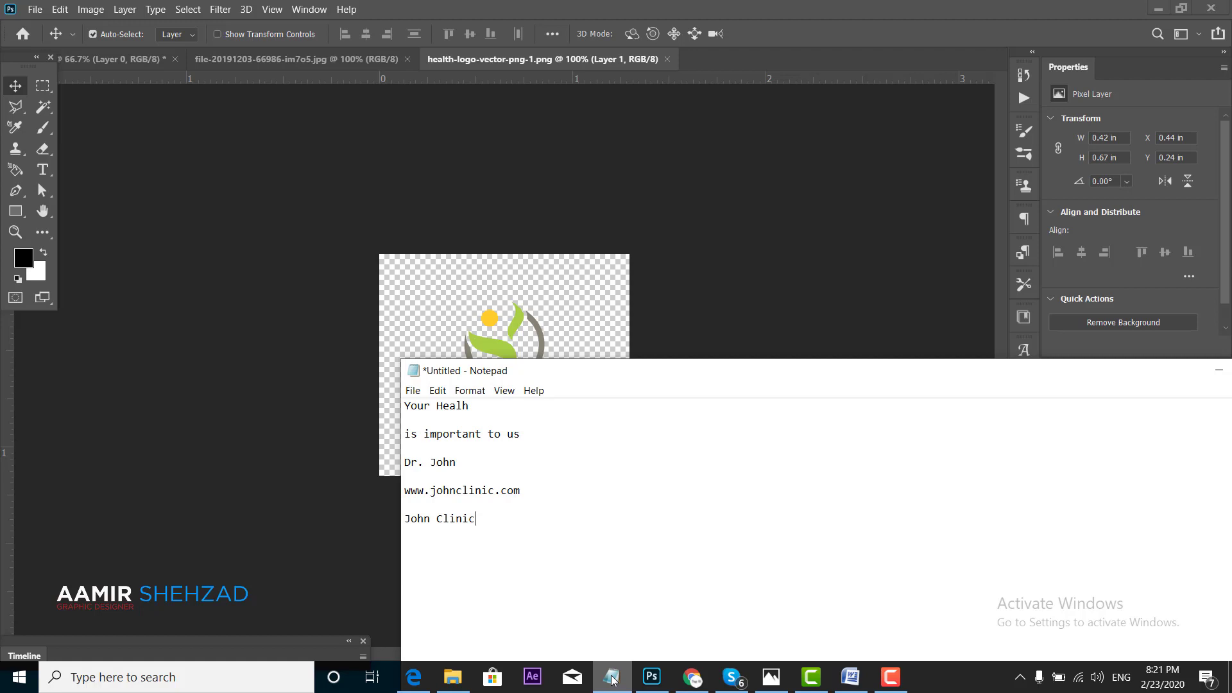
left_click(612, 679)
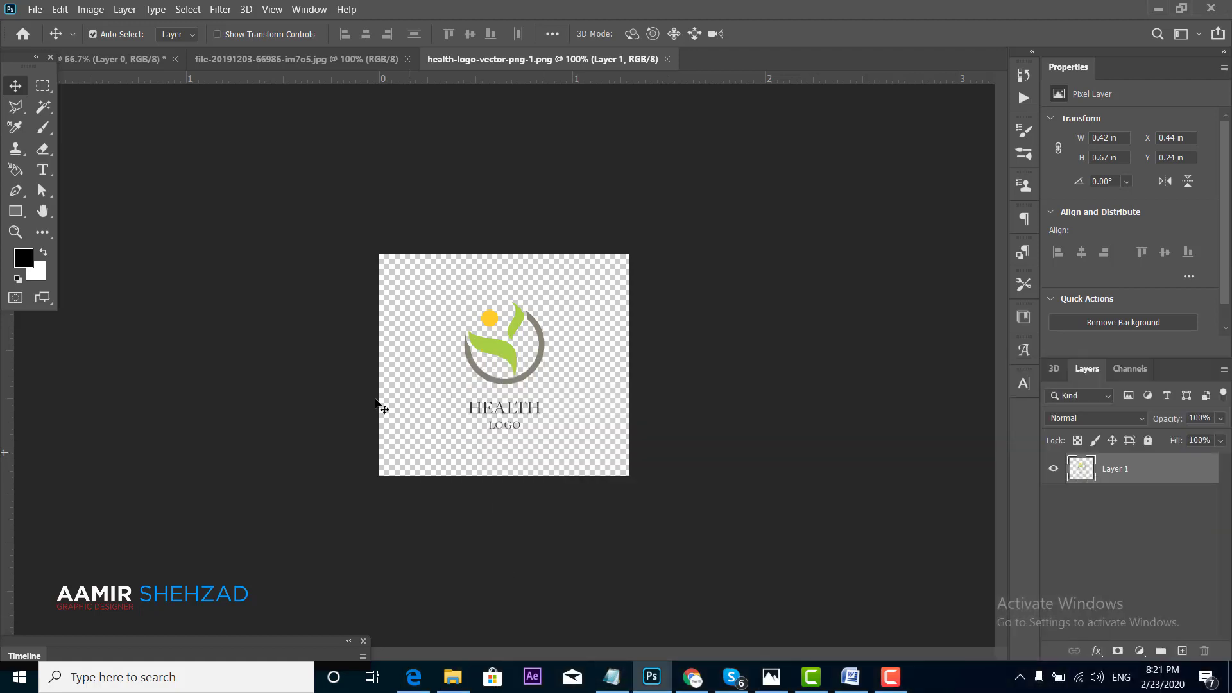
left_click(255, 59)
Paste the doctor photo onto the square canvas, scale it proportionally to 159%, and centre the doctor
left_click(158, 62)
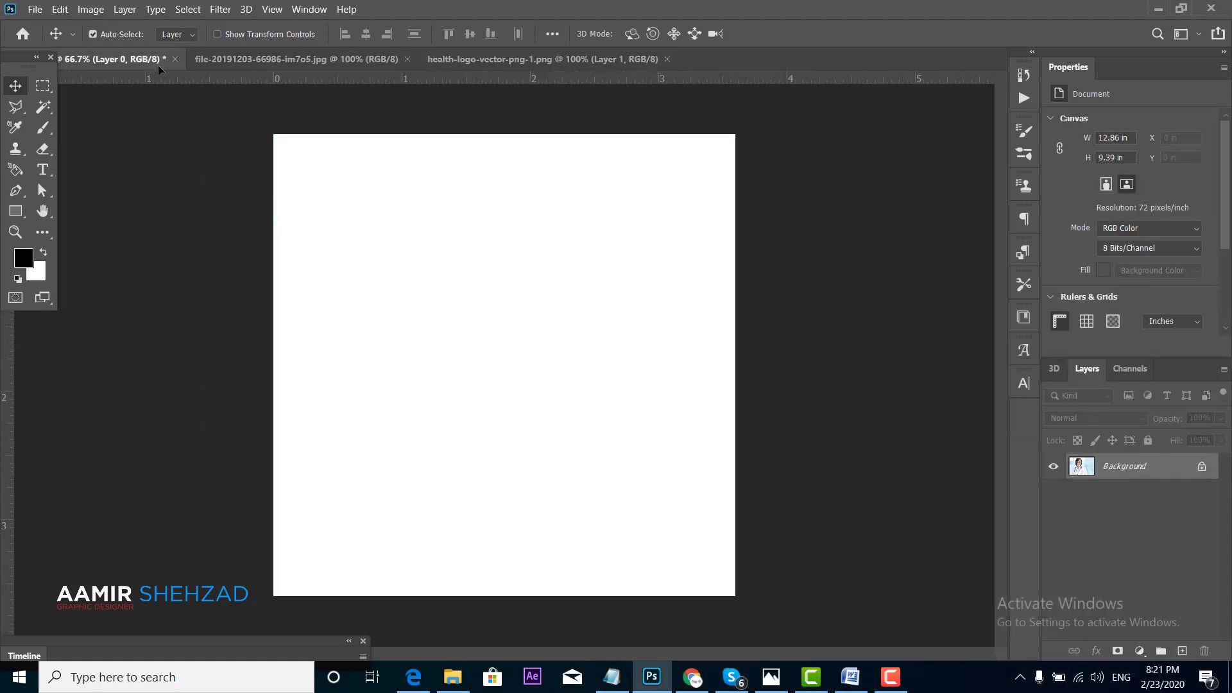
key("ctrl+v")
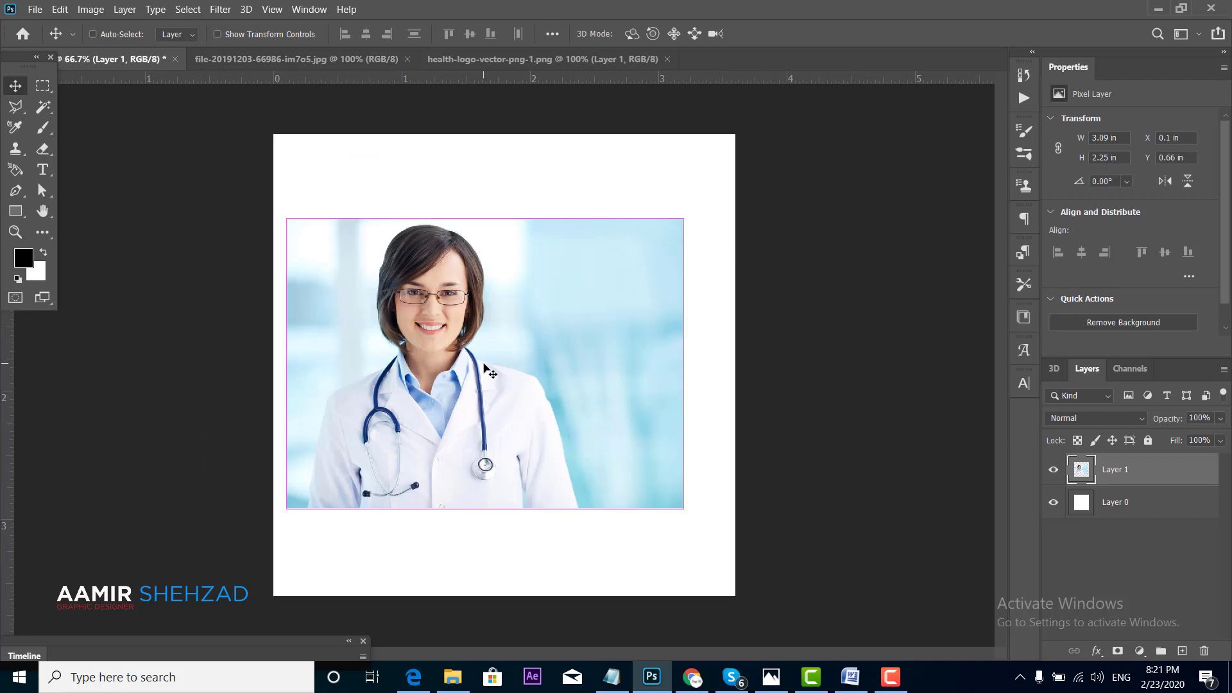
key("ctrl+t")
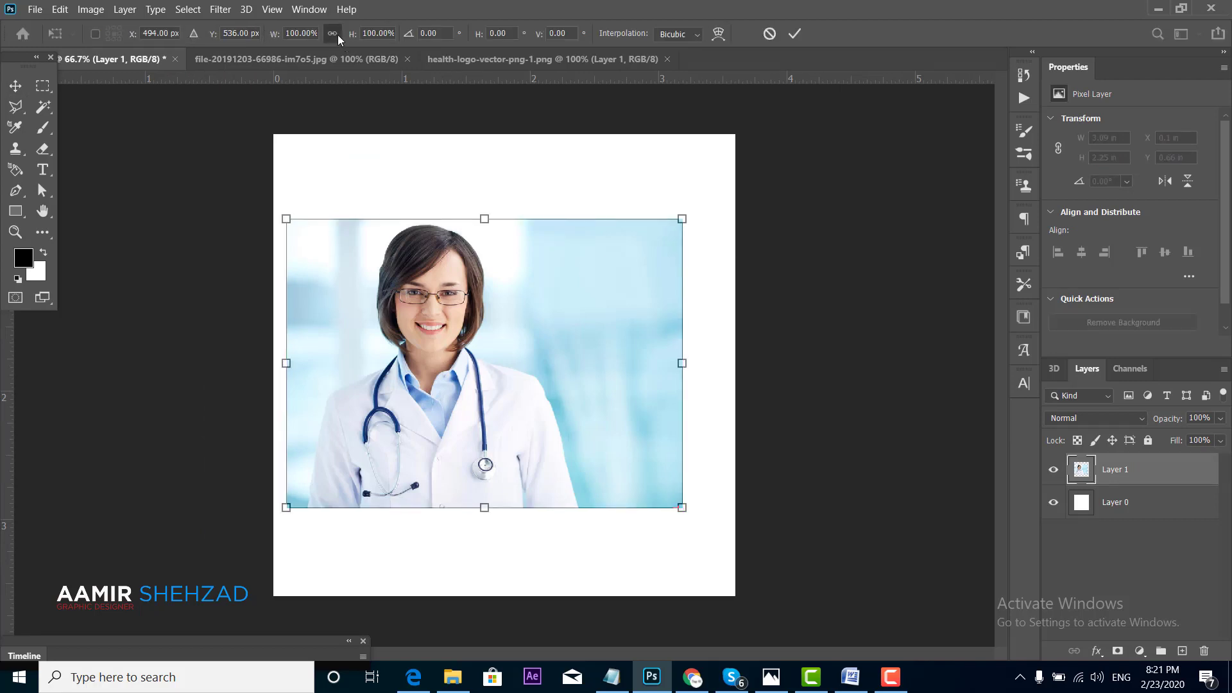
left_click(333, 33)
left_click_drag(352, 34, 395, 38)
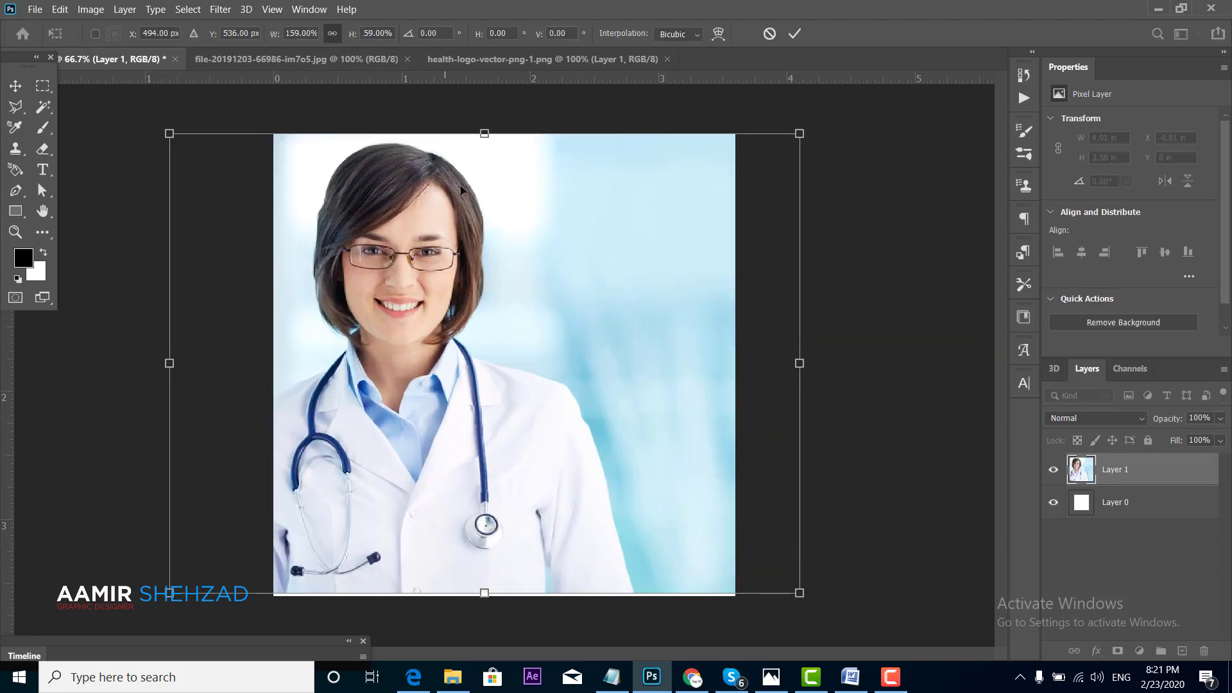
left_click_drag(475, 262, 550, 257)
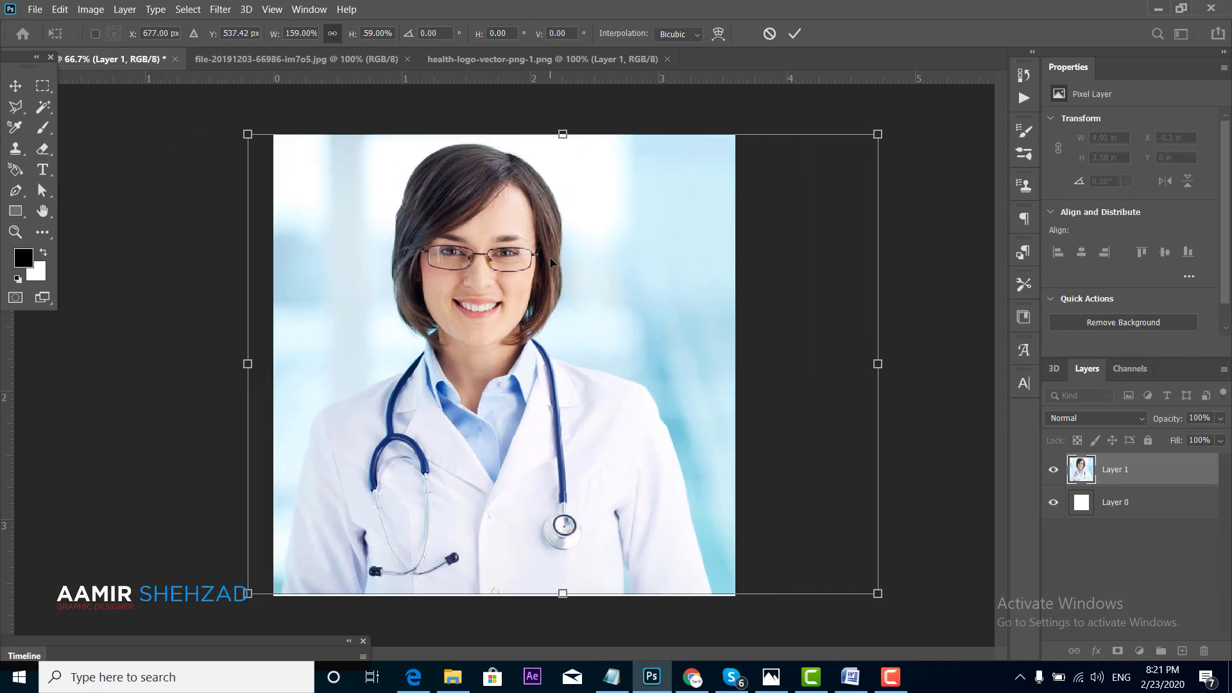
key("Return")
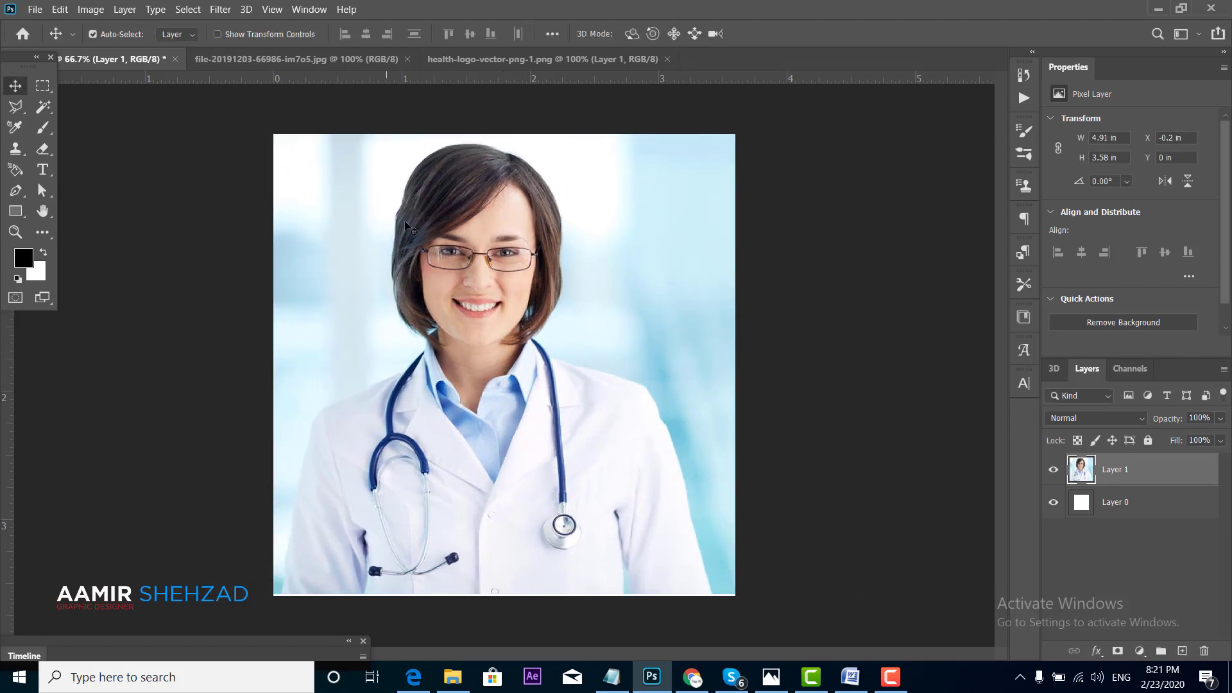
Draw a blue rectangle covering the whole canvas and lower its opacity to 77%
left_click(15, 211)
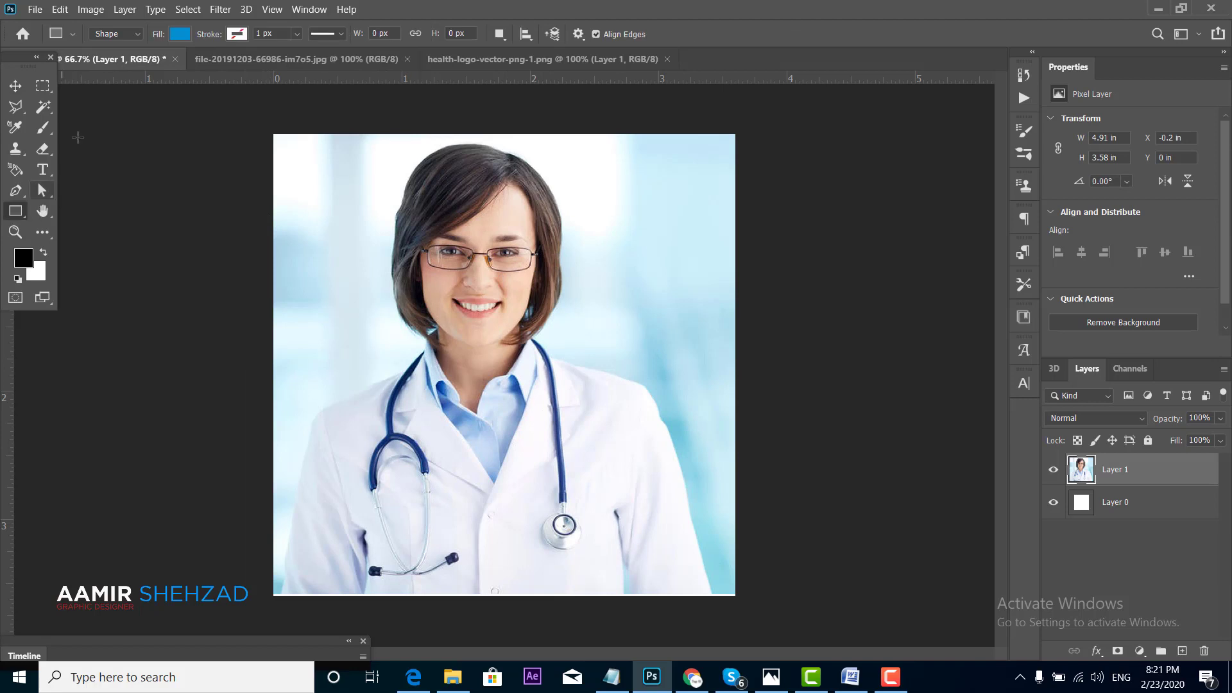
left_click_drag(249, 123, 770, 621)
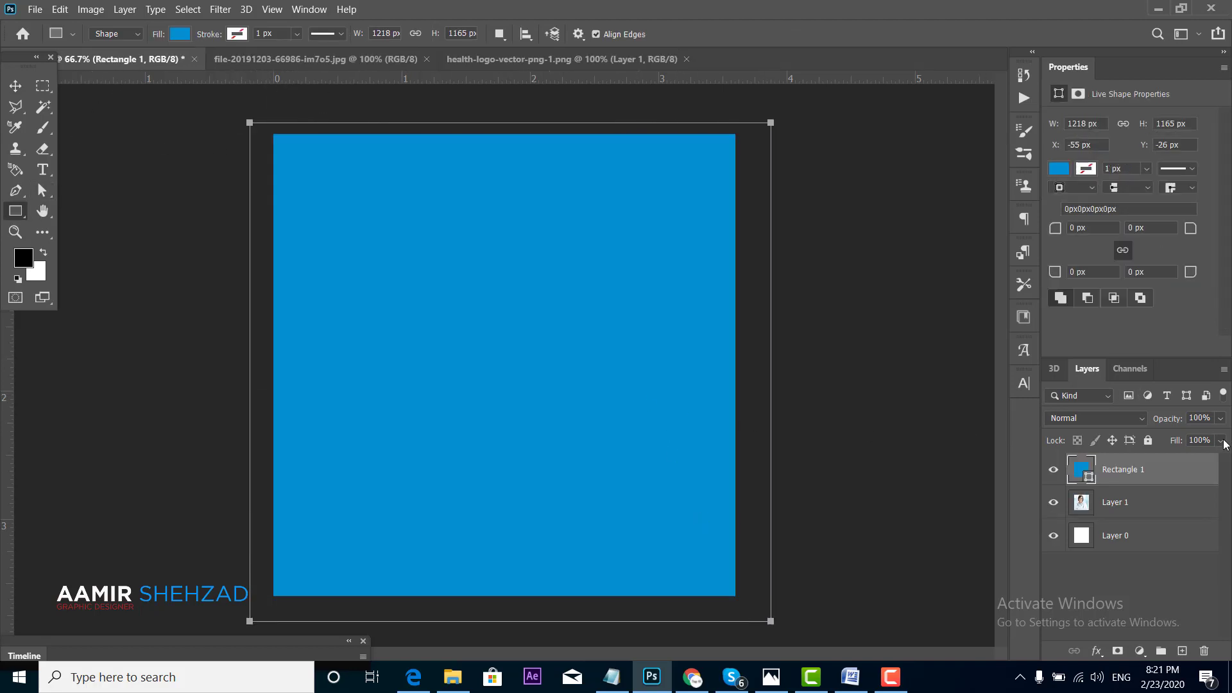
left_click(1222, 419)
left_click_drag(1222, 437, 1212, 438)
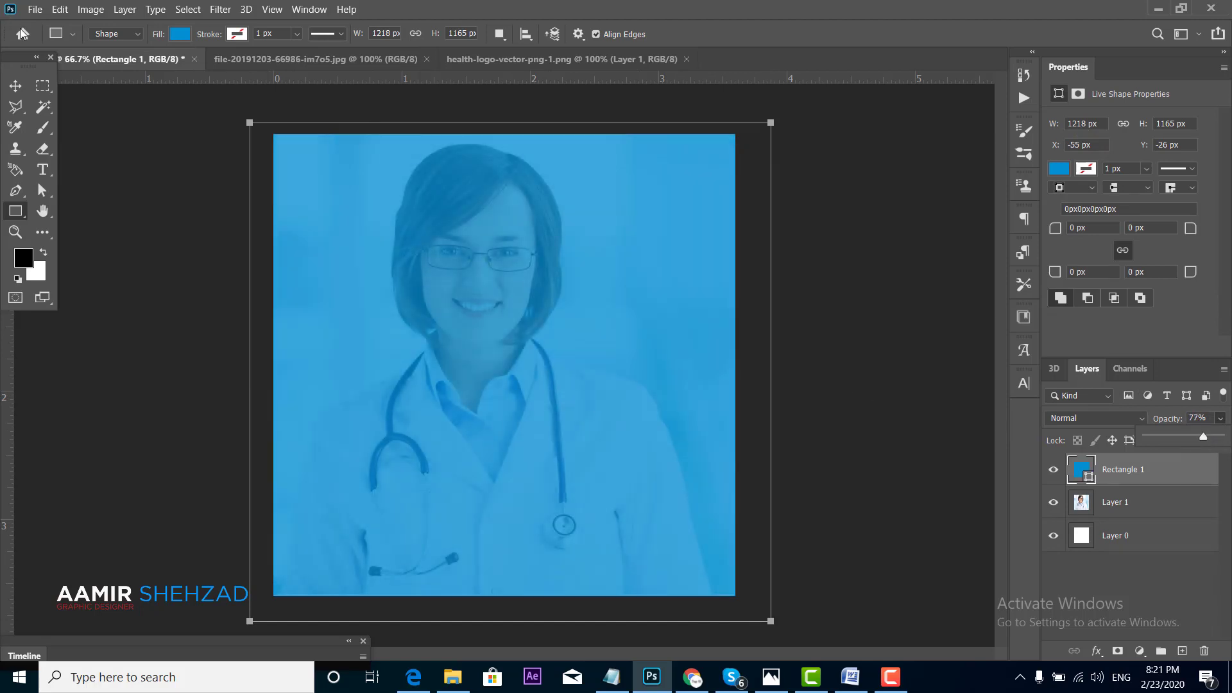
Add a layer mask to the blue rectangle and erase the blue over the doctor's face
left_click(10, 88)
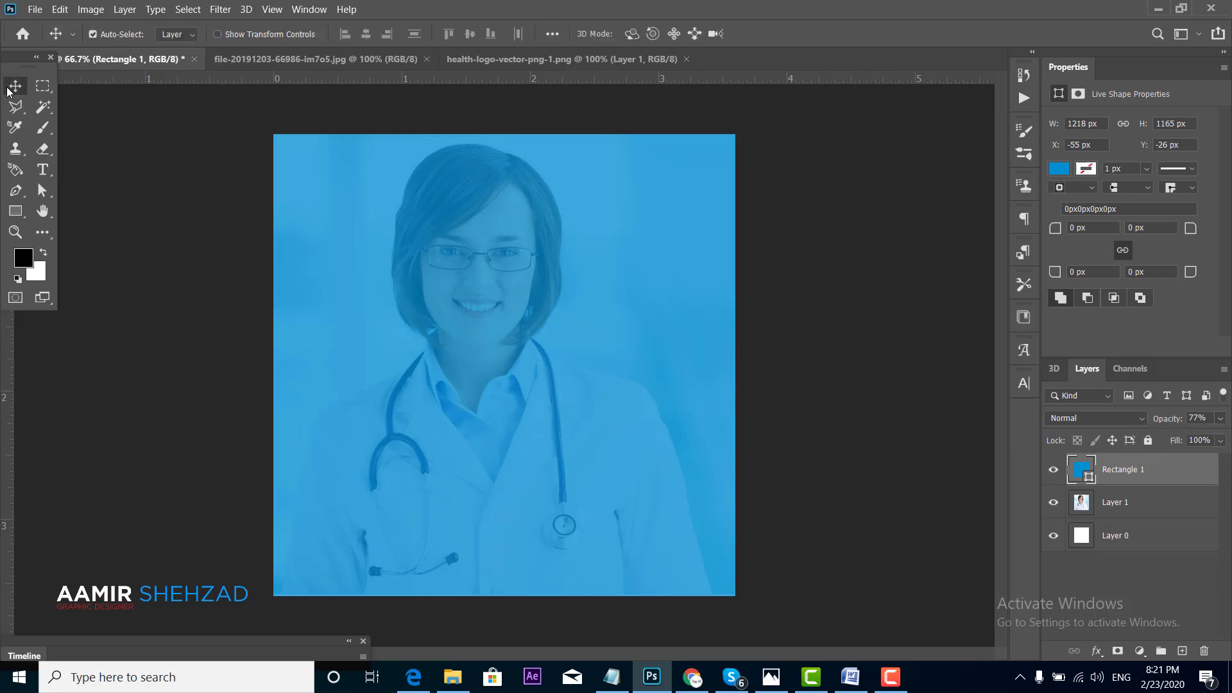
left_click(1117, 652)
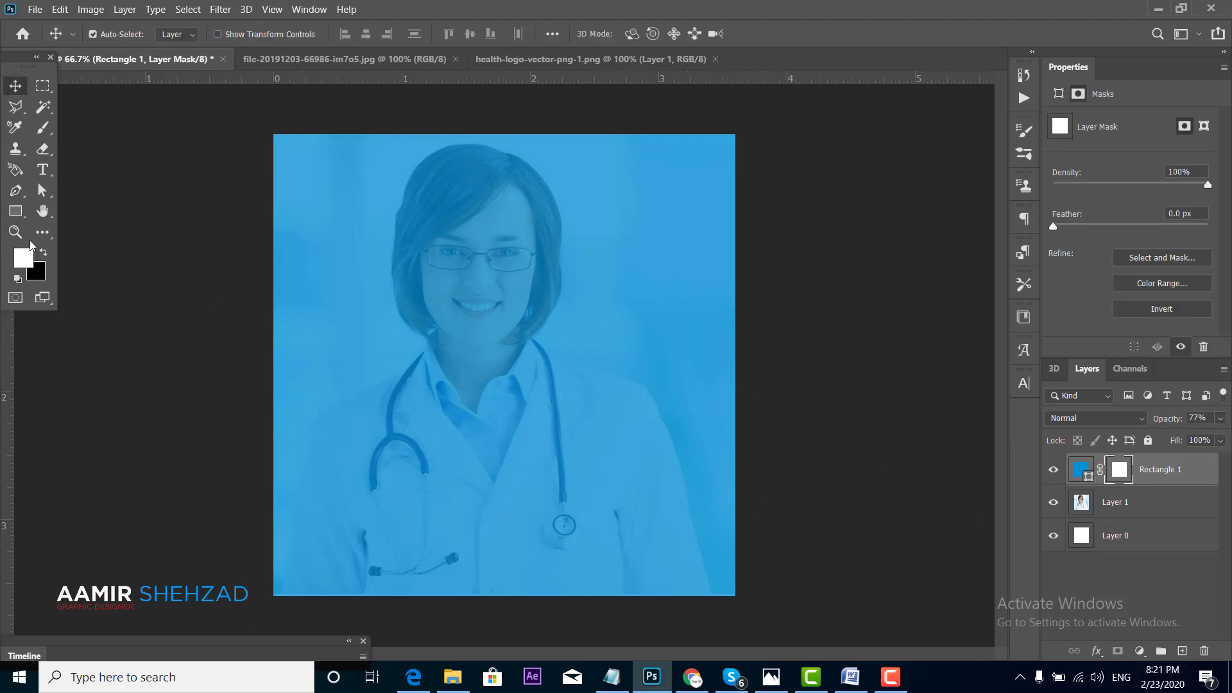
left_click(42, 127)
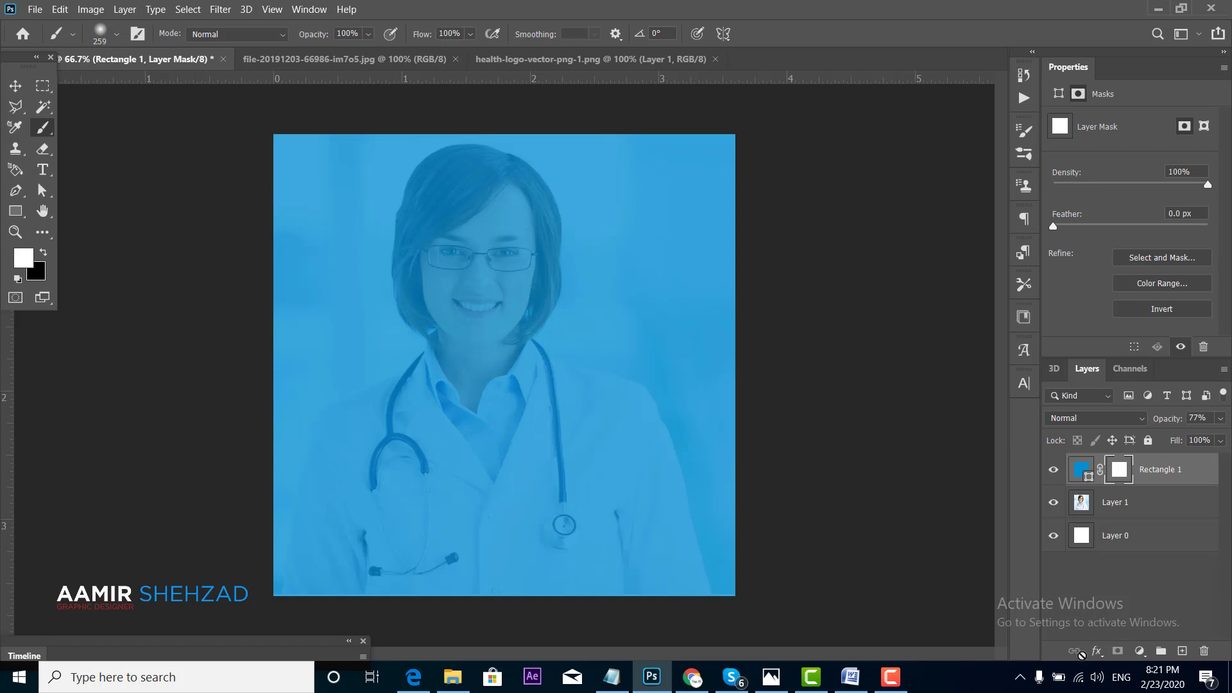
left_click(43, 156)
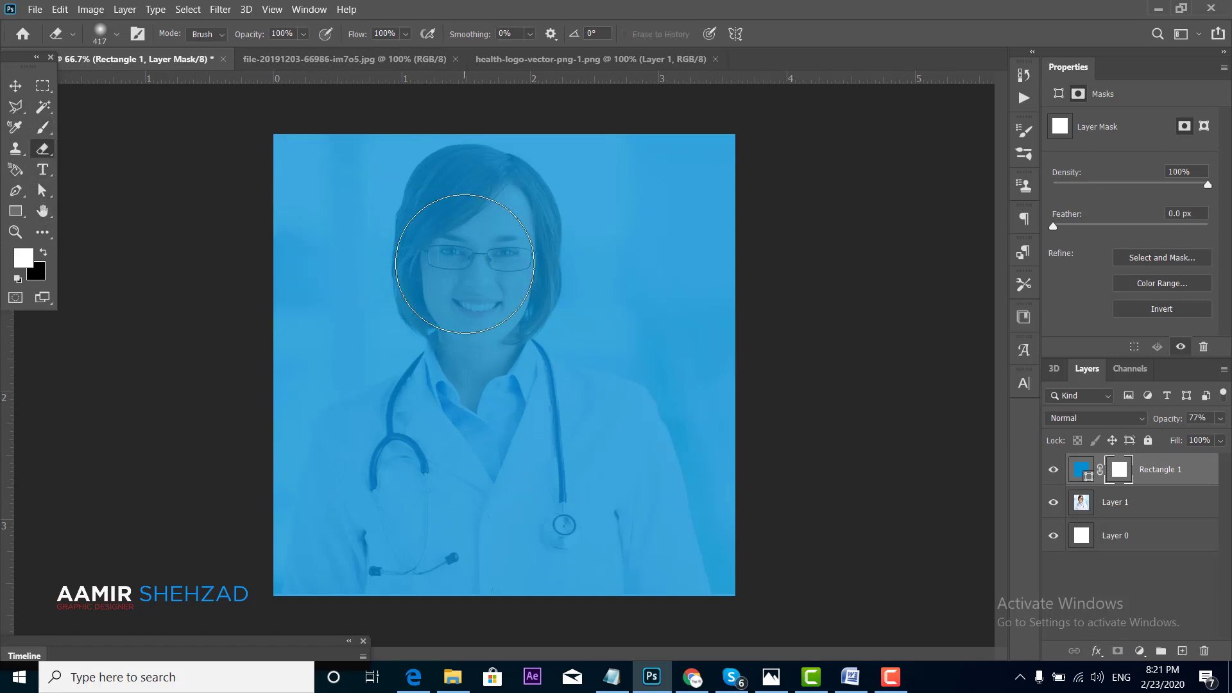
mouse_move(465, 263)
left_mouse_down()
mouse_move(467, 219)
mouse_move(589, 234)
mouse_move(416, 242)
mouse_move(385, 179)
mouse_move(385, 275)
mouse_move(627, 281)
mouse_move(549, 357)
mouse_move(358, 289)
mouse_move(358, 214)
mouse_move(583, 160)
mouse_move(636, 200)
mouse_move(661, 186)
mouse_move(668, 206)
mouse_move(649, 184)
mouse_move(492, 232)
mouse_move(386, 165)
mouse_move(385, 303)
mouse_move(599, 289)
mouse_move(522, 337)
mouse_move(366, 311)
mouse_move(649, 330)
mouse_move(591, 310)
mouse_move(610, 414)
mouse_move(481, 467)
mouse_move(495, 509)
mouse_move(487, 410)
mouse_move(555, 513)
left_mouse_up()
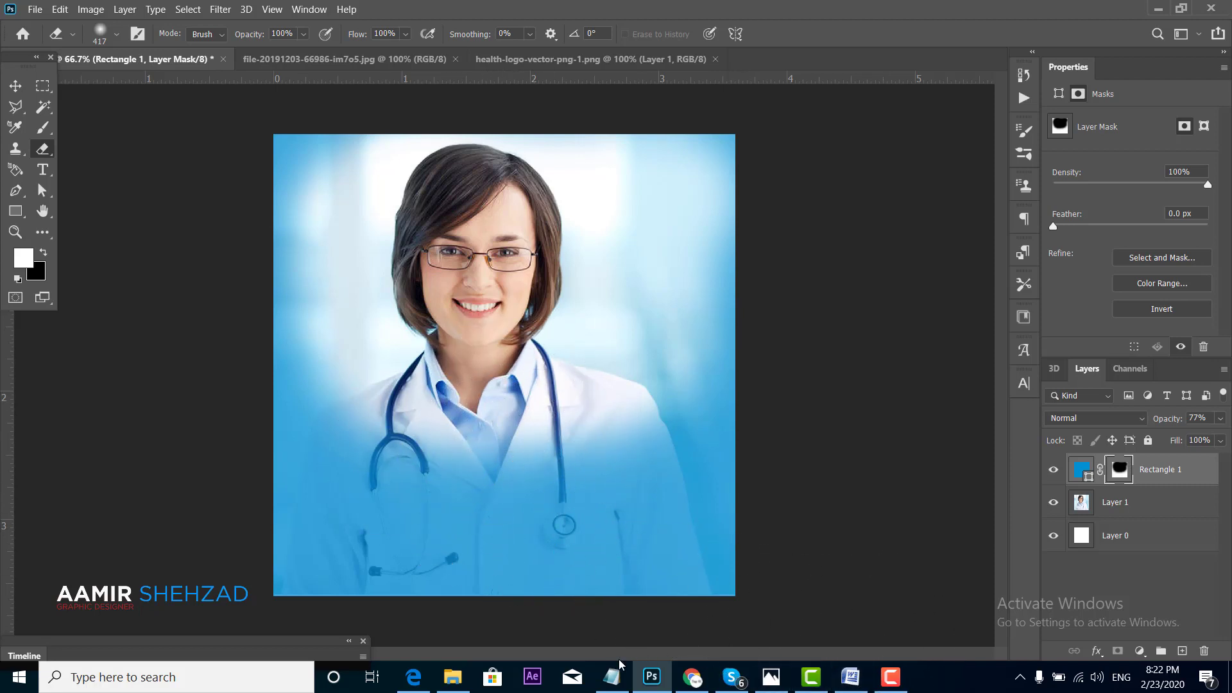
Copy the headline line from the clinic notes and add it as a new text layer
left_click(612, 677)
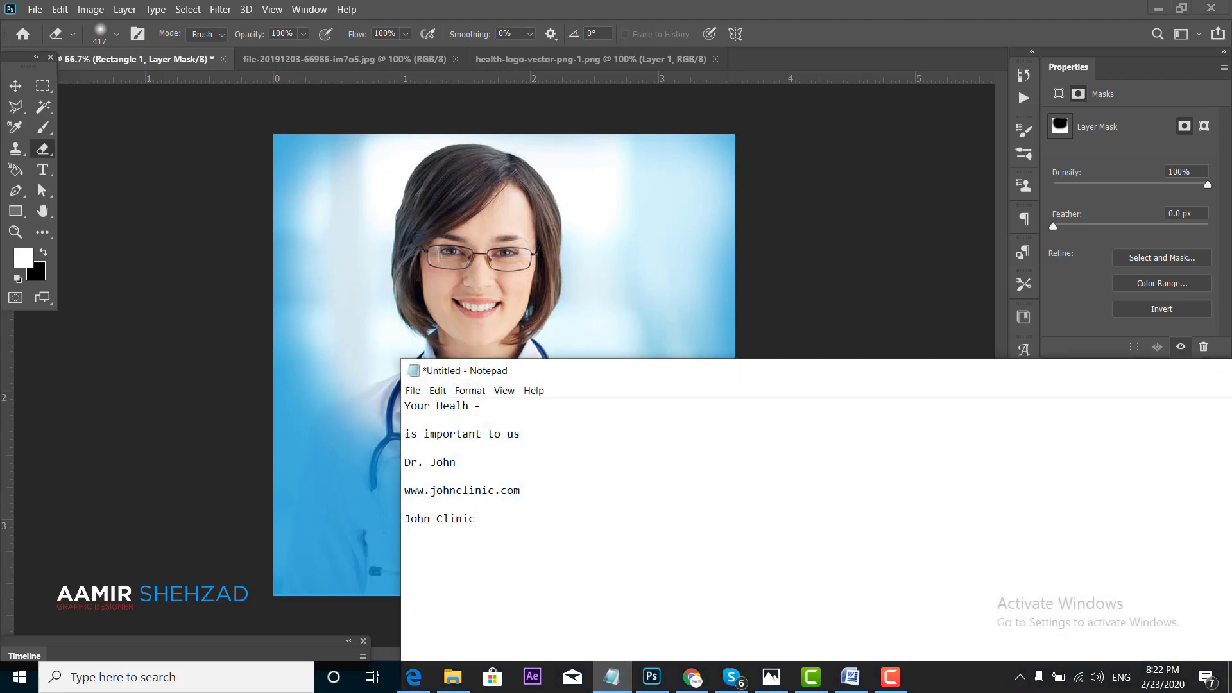
left_click_drag(477, 412, 393, 412)
left_click(652, 677)
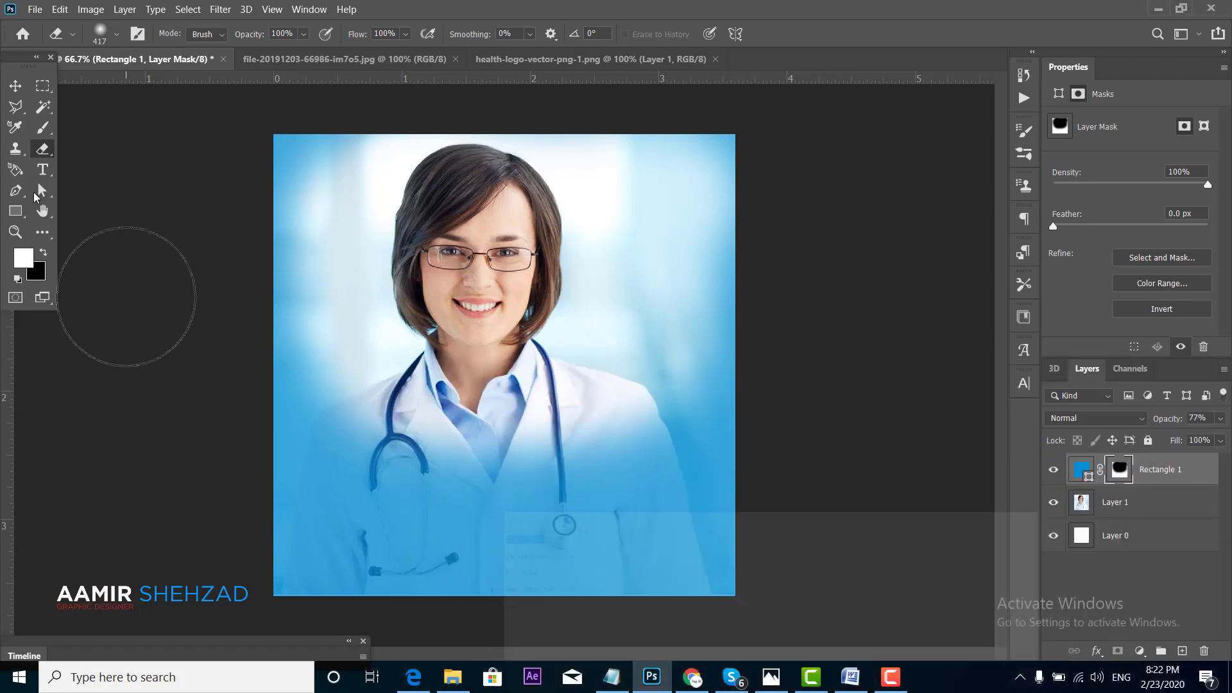
key("t")
left_click(397, 476)
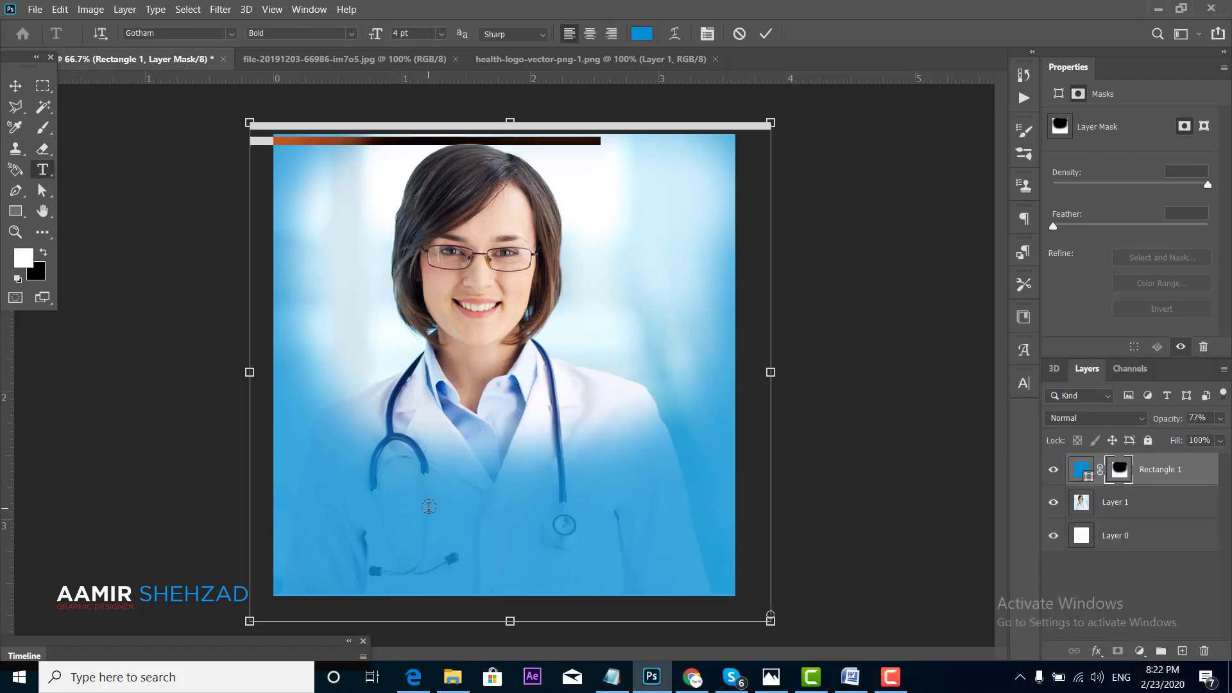
left_click(15, 85)
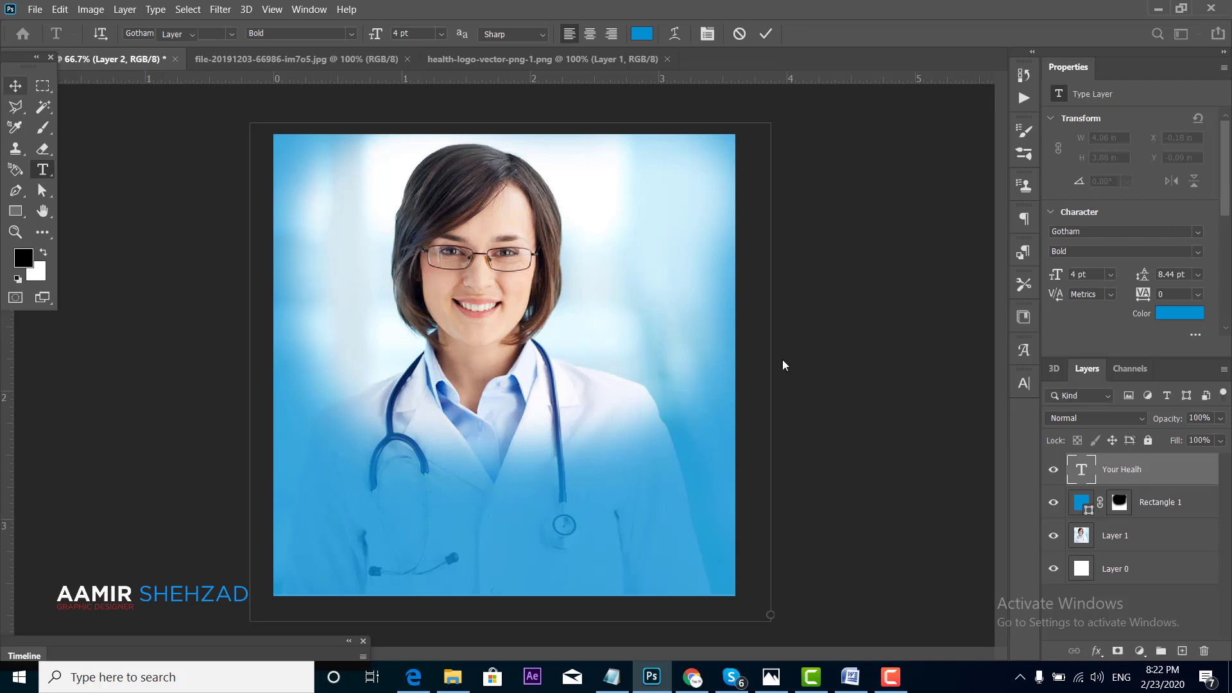
Make the heading white, move it to the lower poster, and size it to 29 pt
left_click(1024, 384)
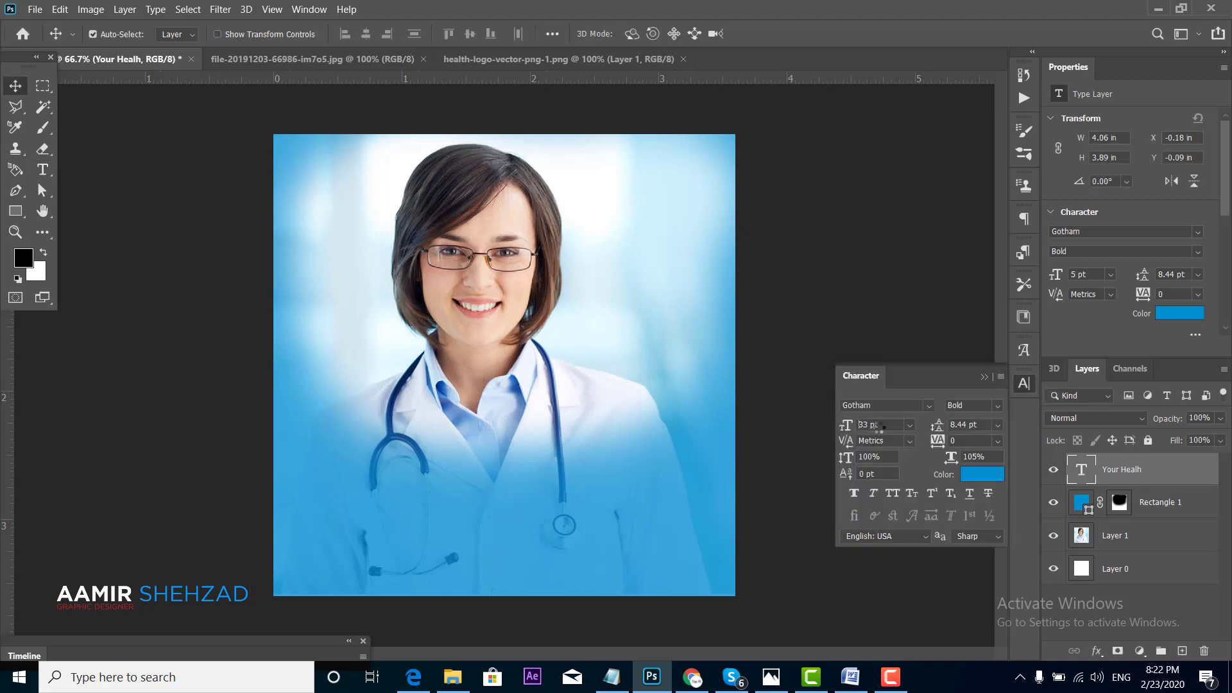
left_click_drag(840, 429, 883, 428)
left_click(982, 474)
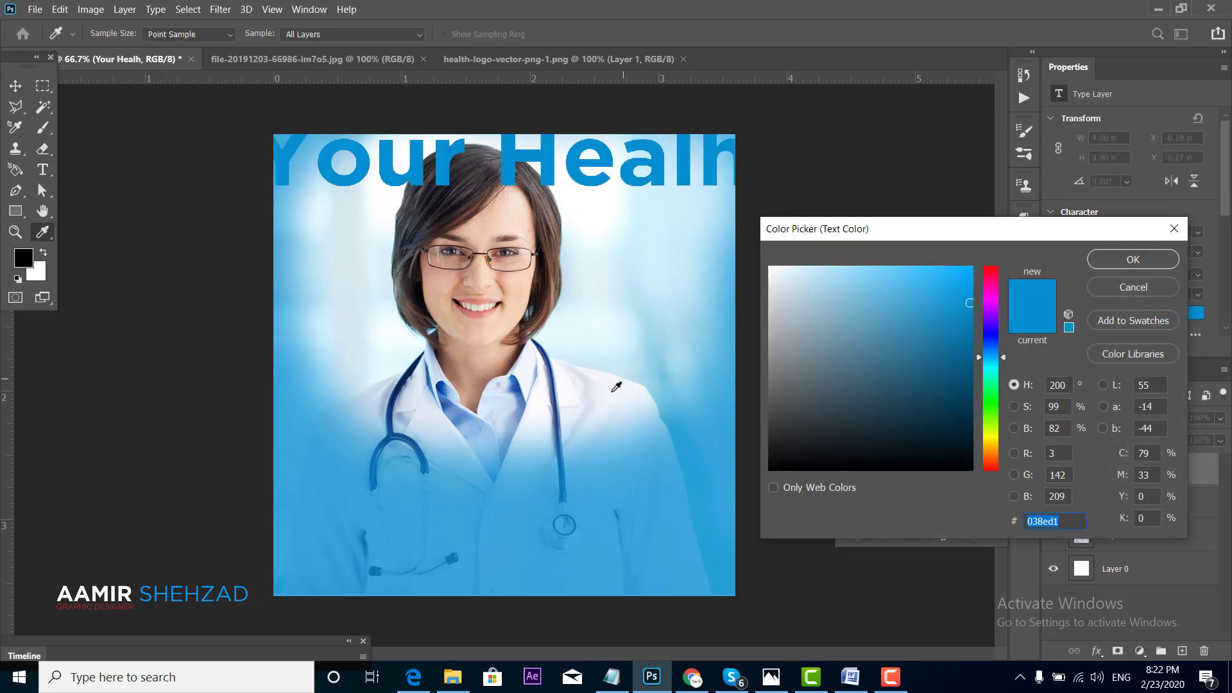
left_click(616, 387)
left_click(1132, 260)
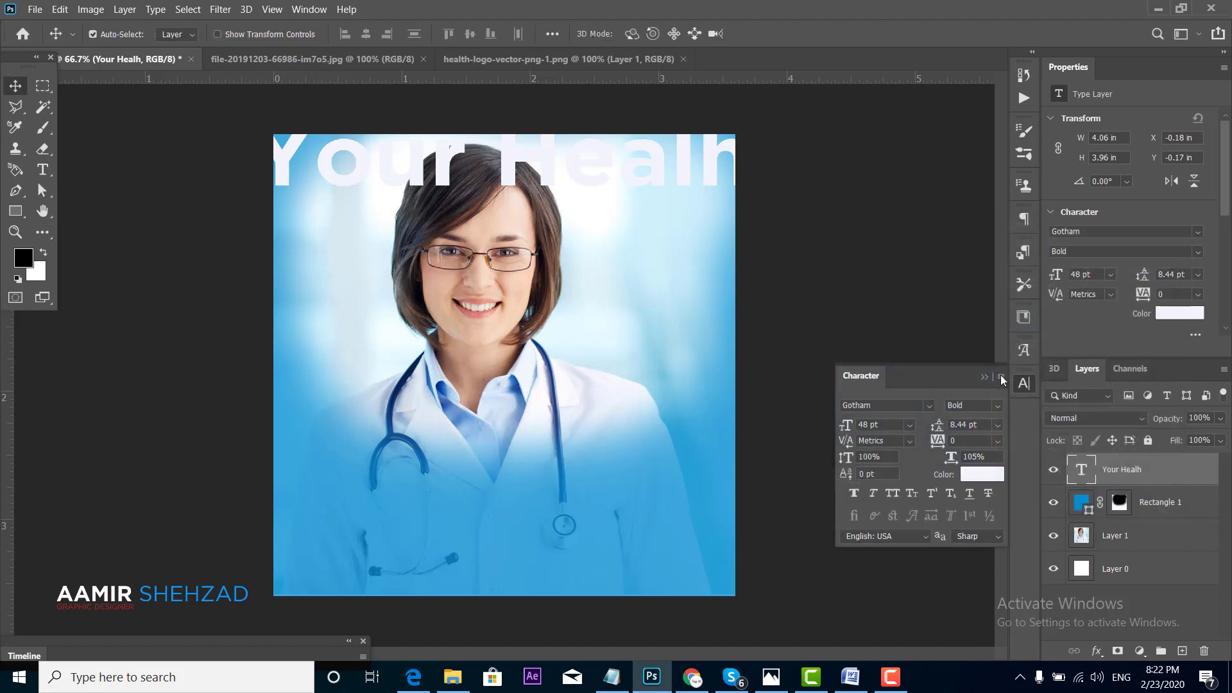
left_click_drag(594, 163, 659, 494)
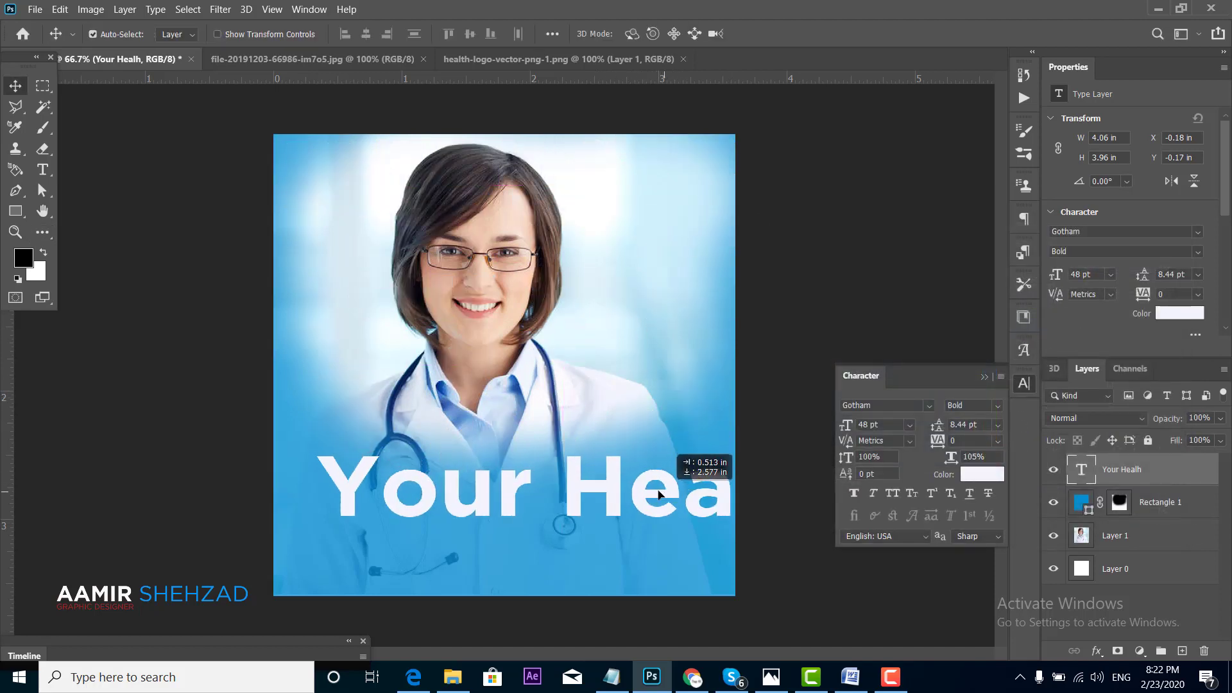
left_click_drag(847, 427, 825, 428)
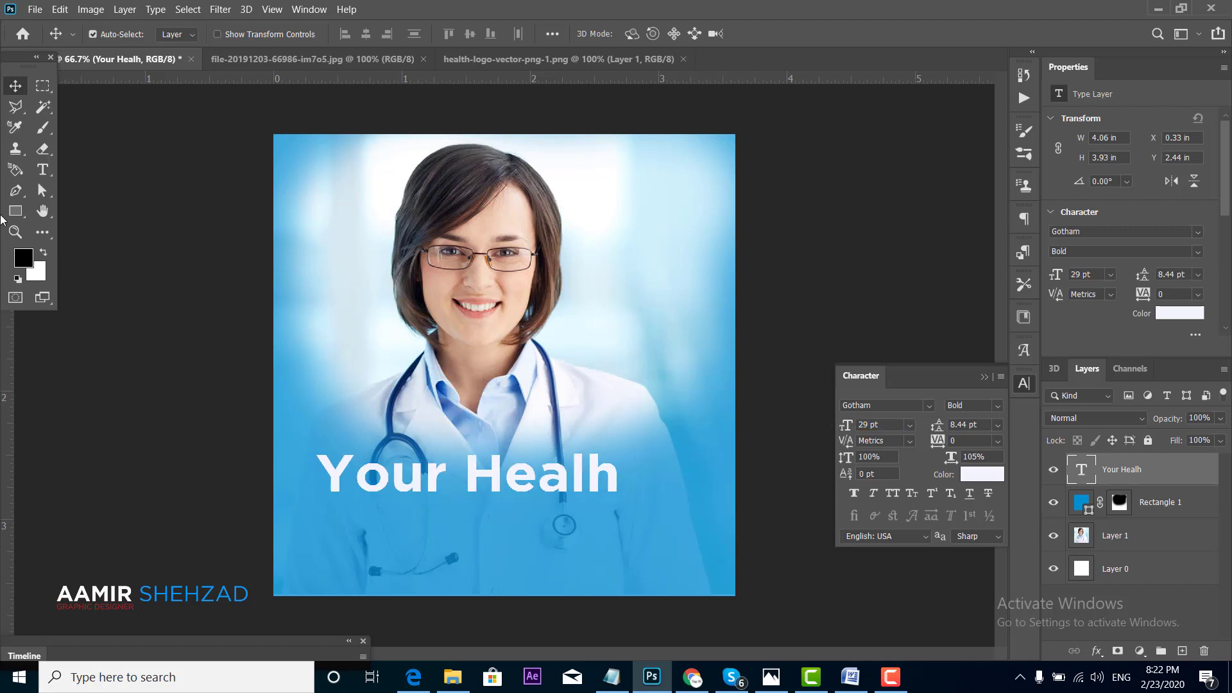
left_click(42, 169)
Fix the misspelled word, set YOUR HEALTH to All Caps, shrink it, and centre it over the blue
left_click(591, 471)
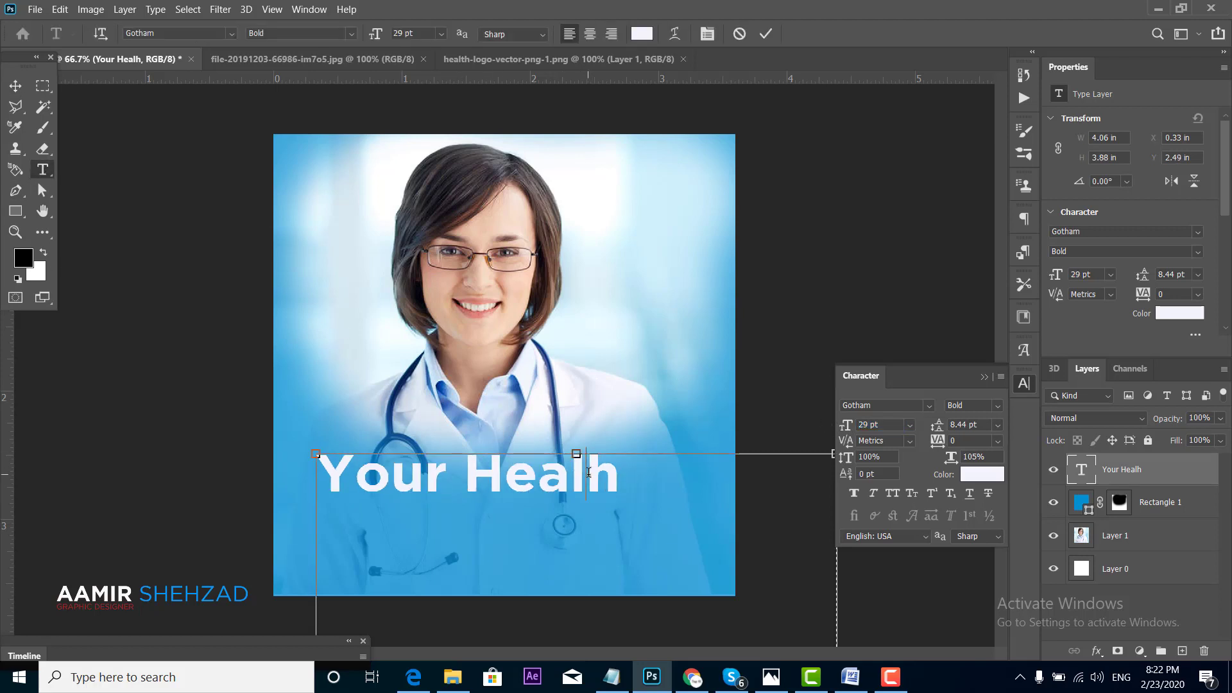
type("t")
left_click(16, 85)
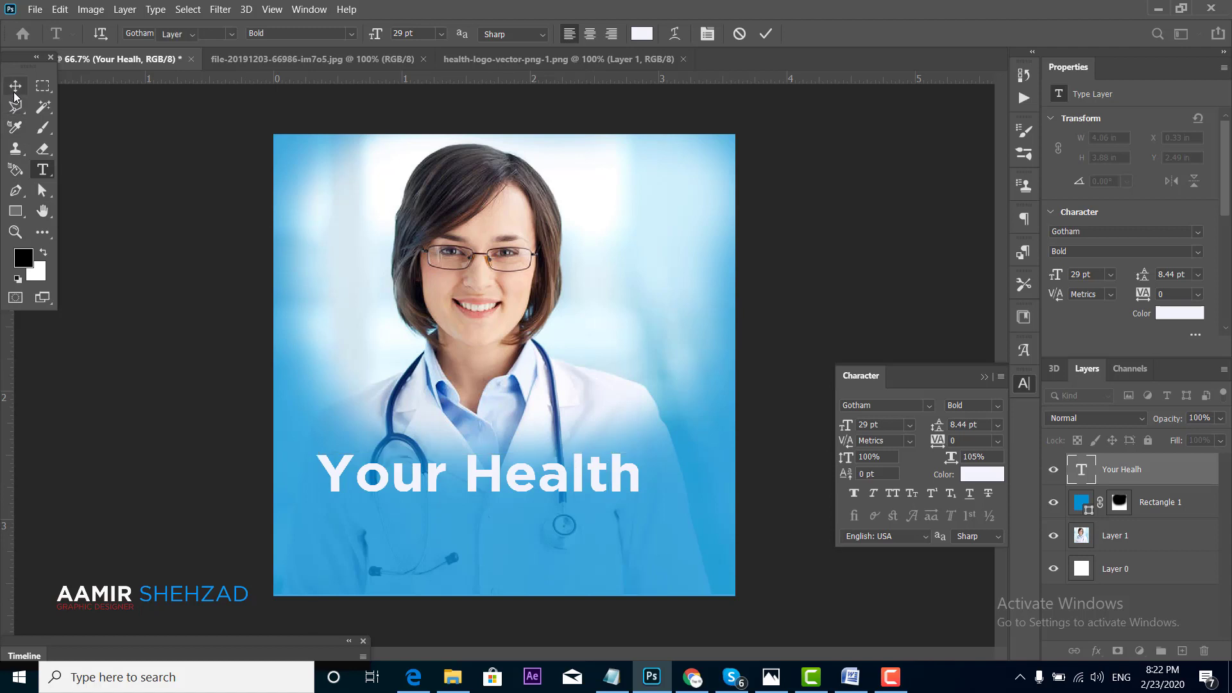
left_click(891, 493)
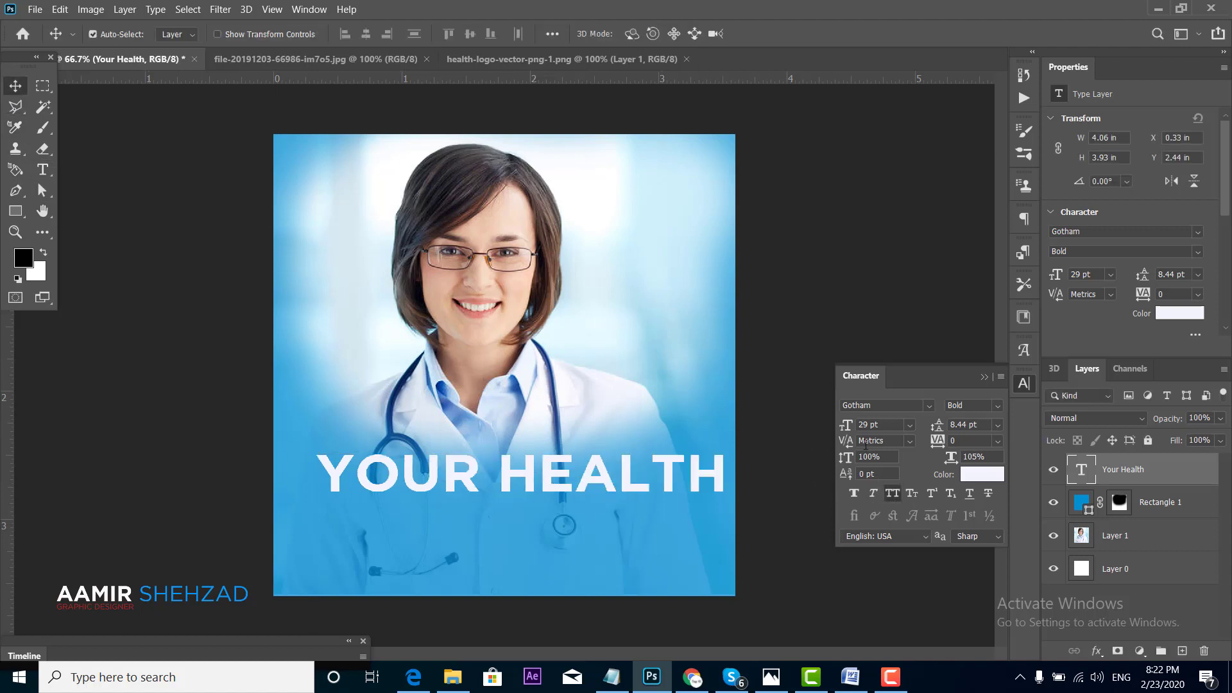
left_click_drag(847, 429, 828, 425)
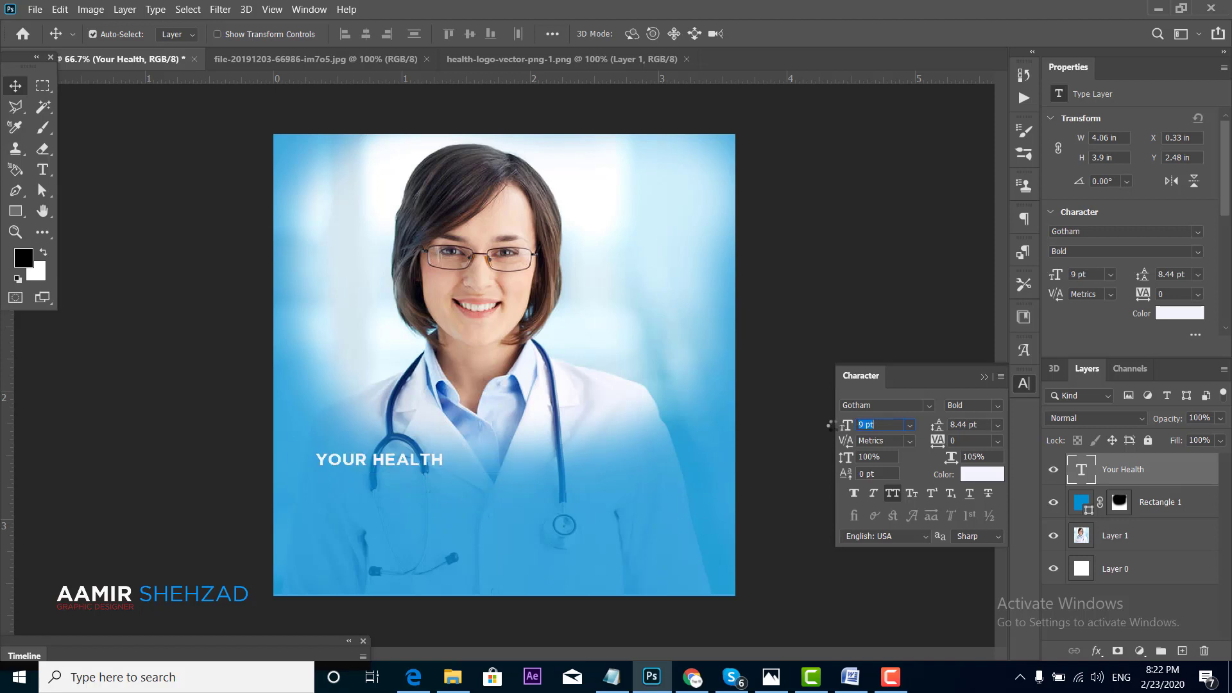
left_click_drag(423, 458, 544, 491)
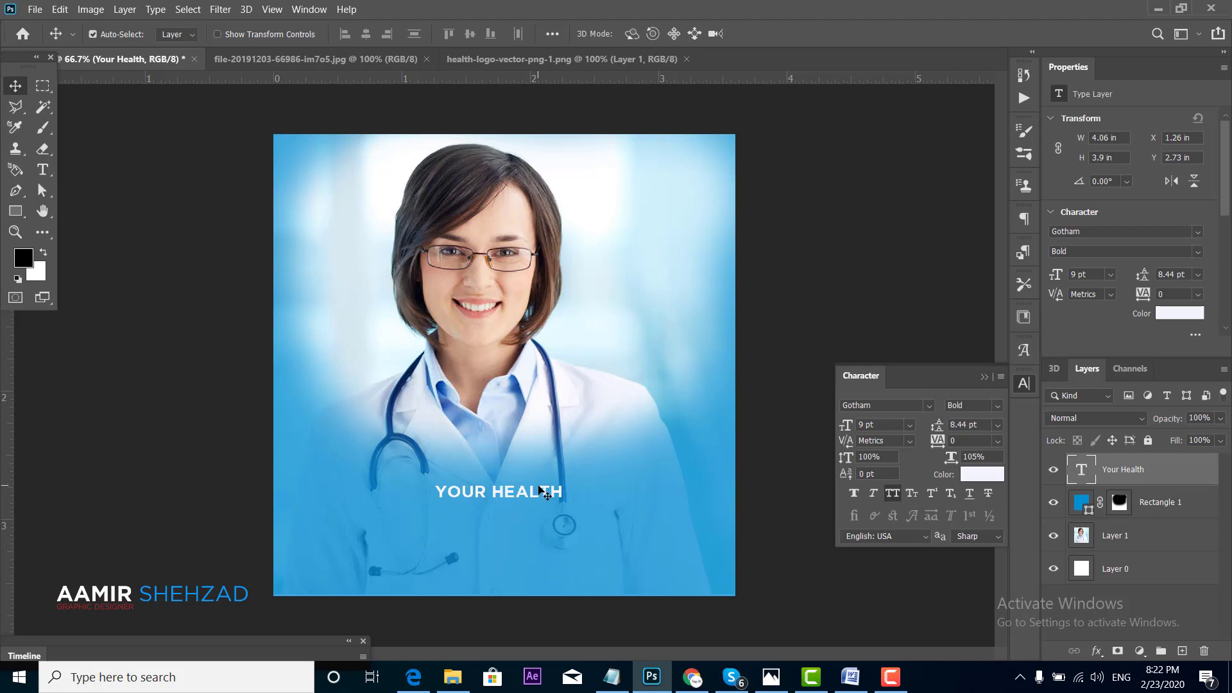
Draw a thin white line on the lower left and place a copy at the right edge
left_click(15, 211)
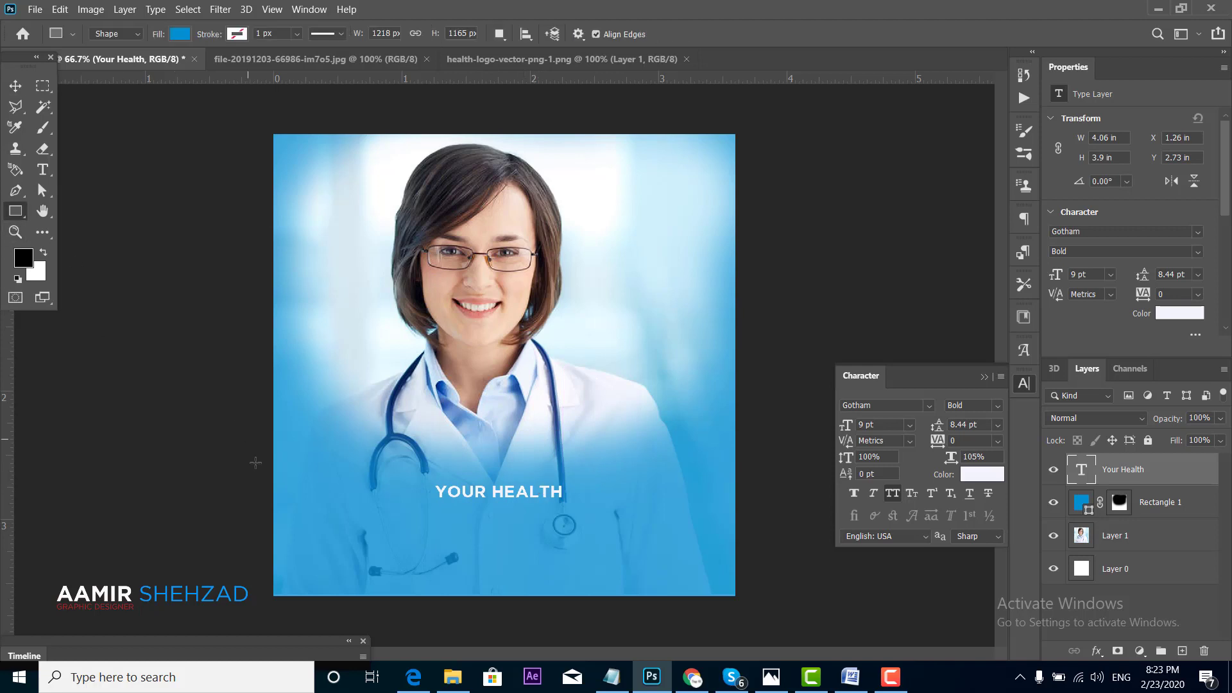
left_click_drag(271, 511, 394, 511)
left_click(179, 39)
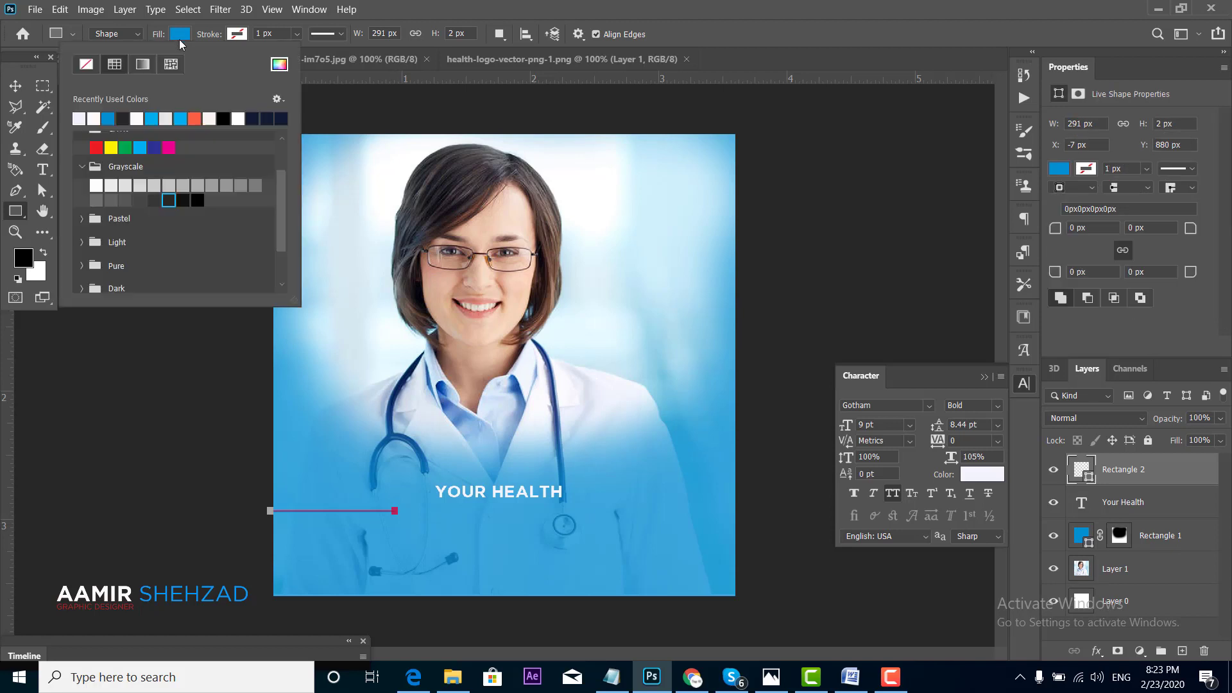
left_click(136, 119)
key("v")
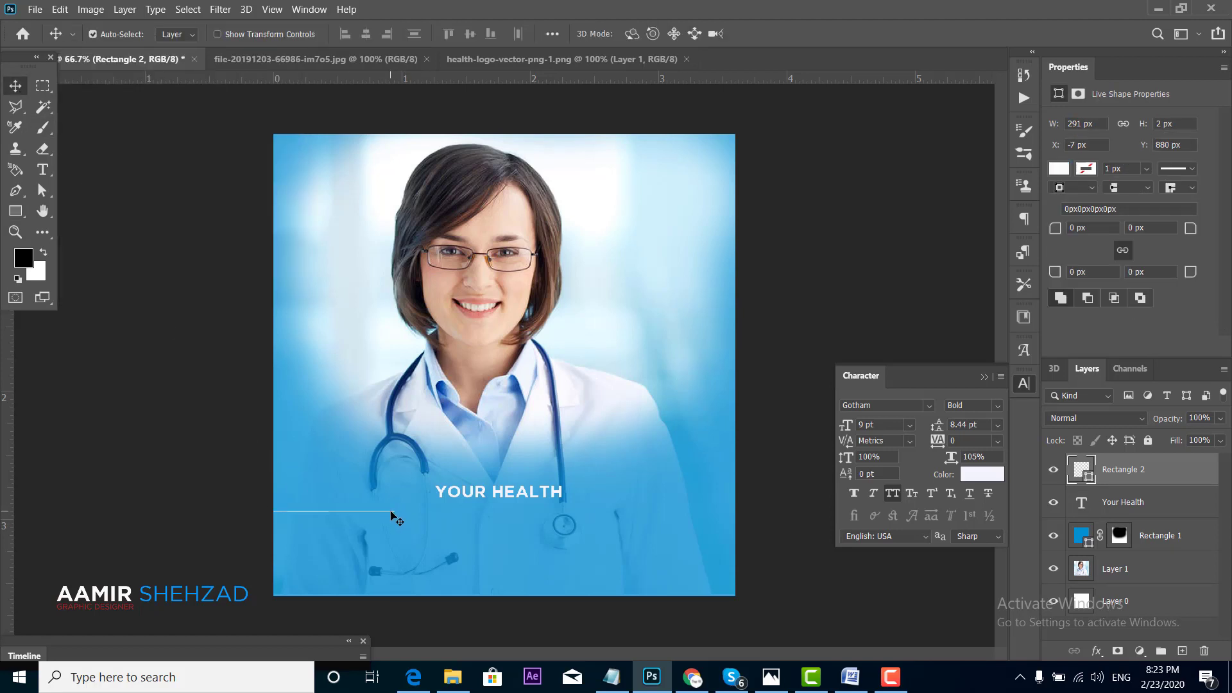
left_click_drag(390, 510, 733, 510)
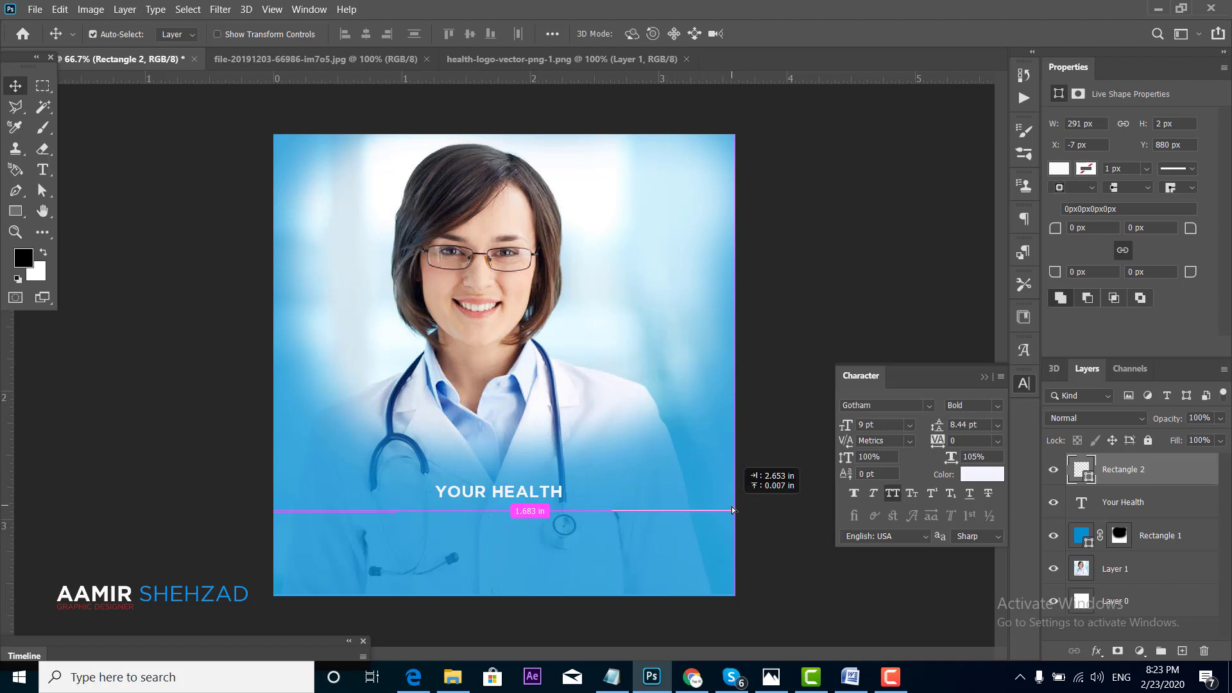
left_click_drag(733, 511, 734, 511)
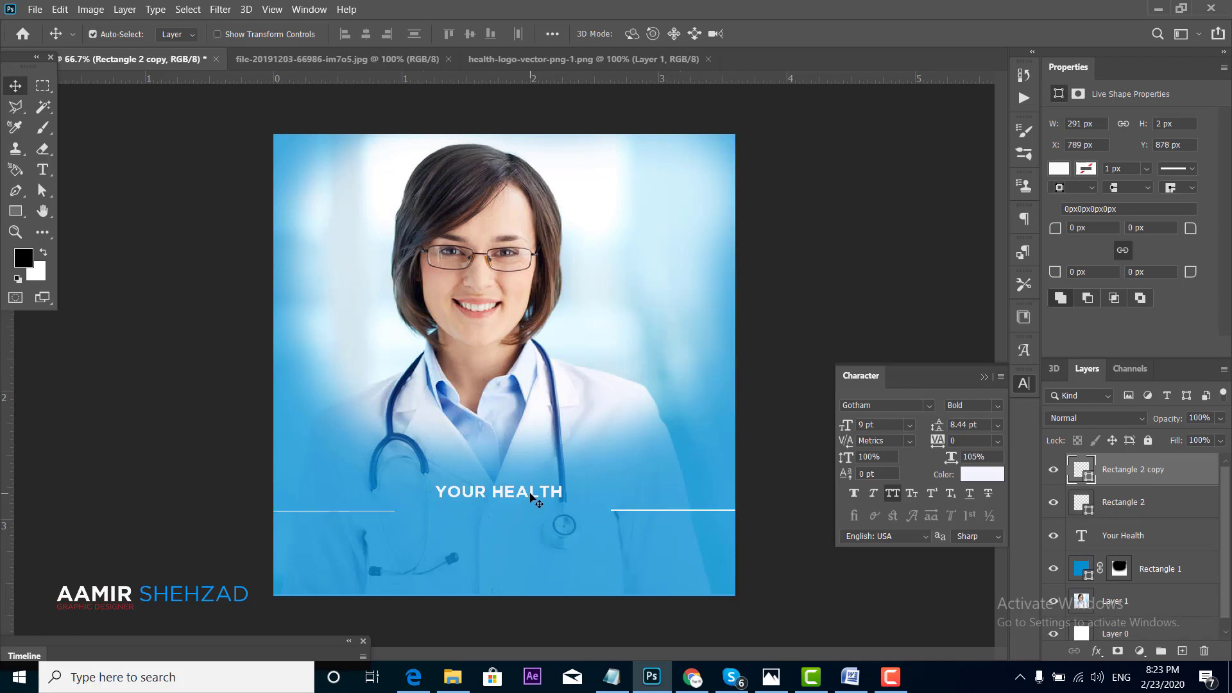
Move YOUR HEALTH slightly higher and set its weight to Book
left_click_drag(531, 500, 516, 486)
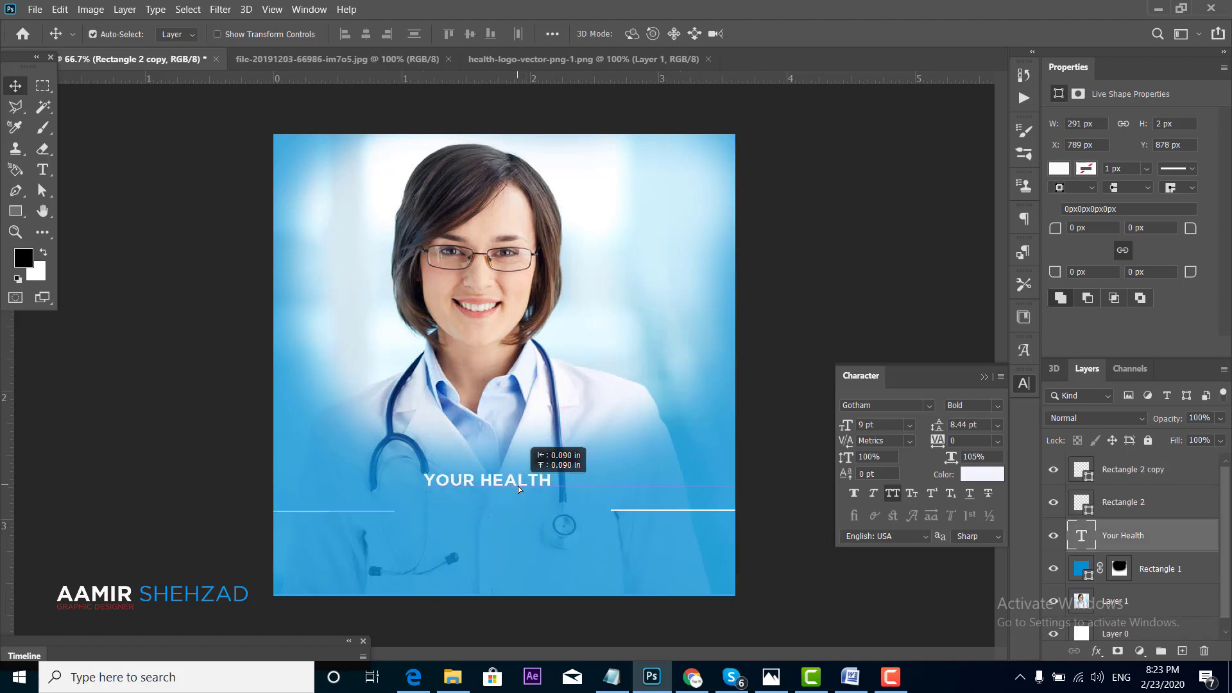
left_click(995, 405)
left_click(988, 446)
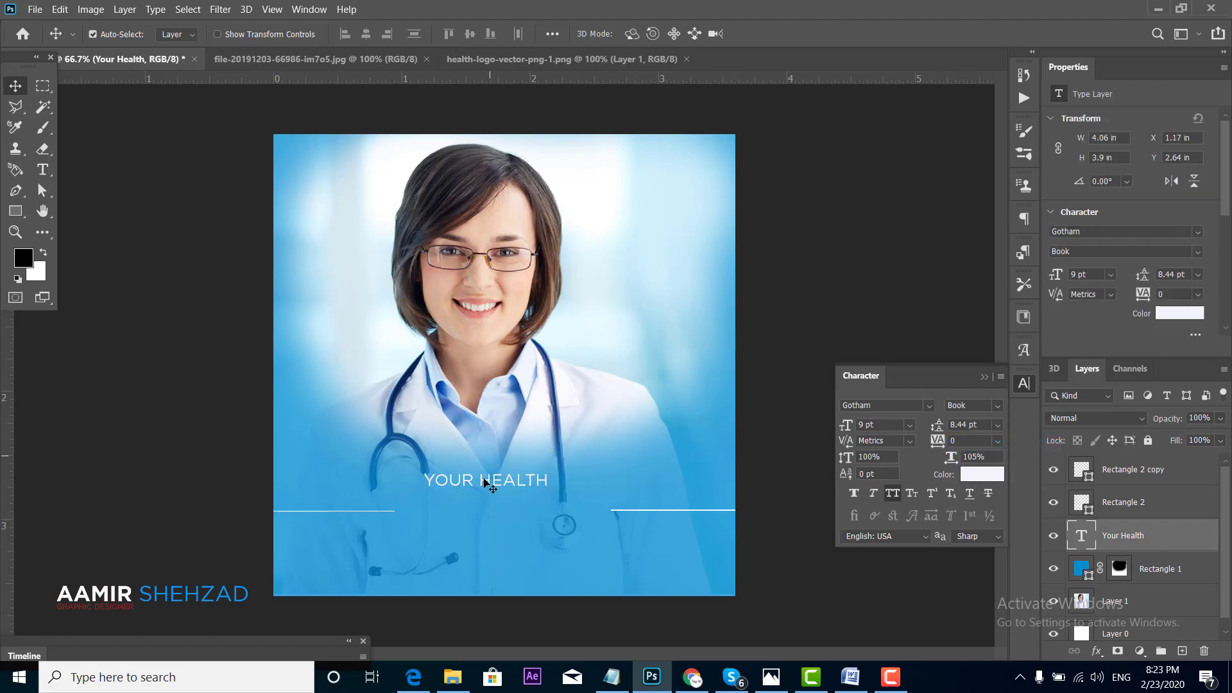
Paste 'is important to us' from the notes as a new text layer below the lines
left_click(619, 678)
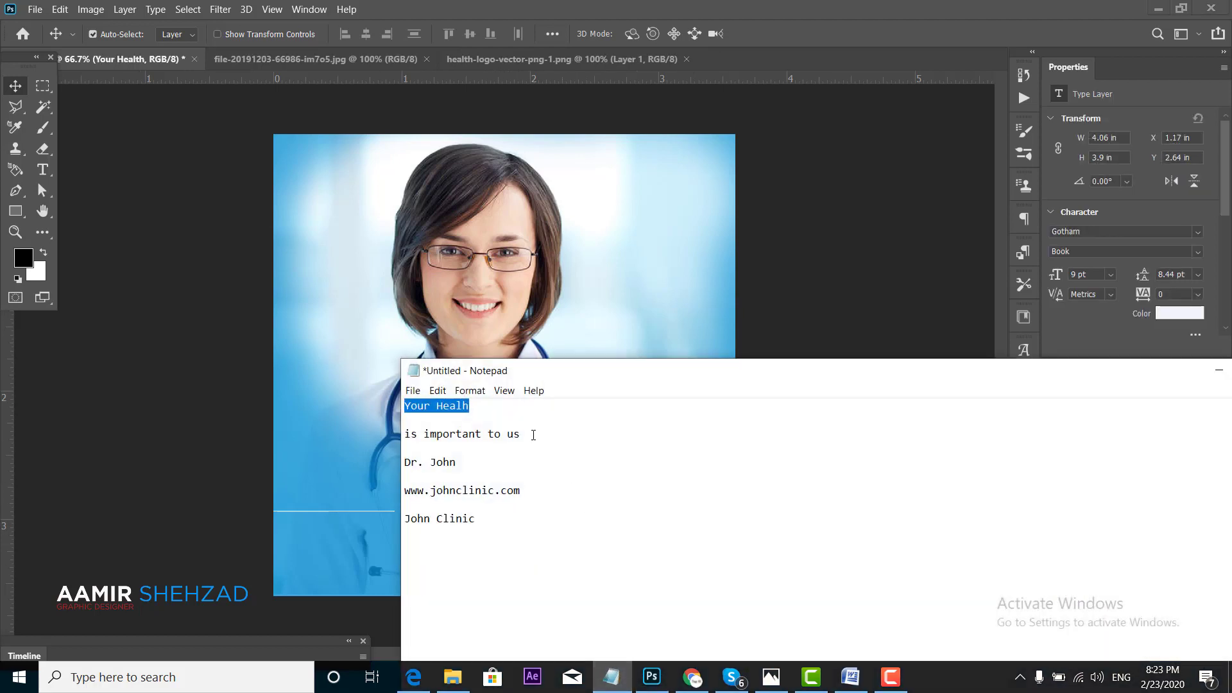
left_click_drag(533, 436, 400, 439)
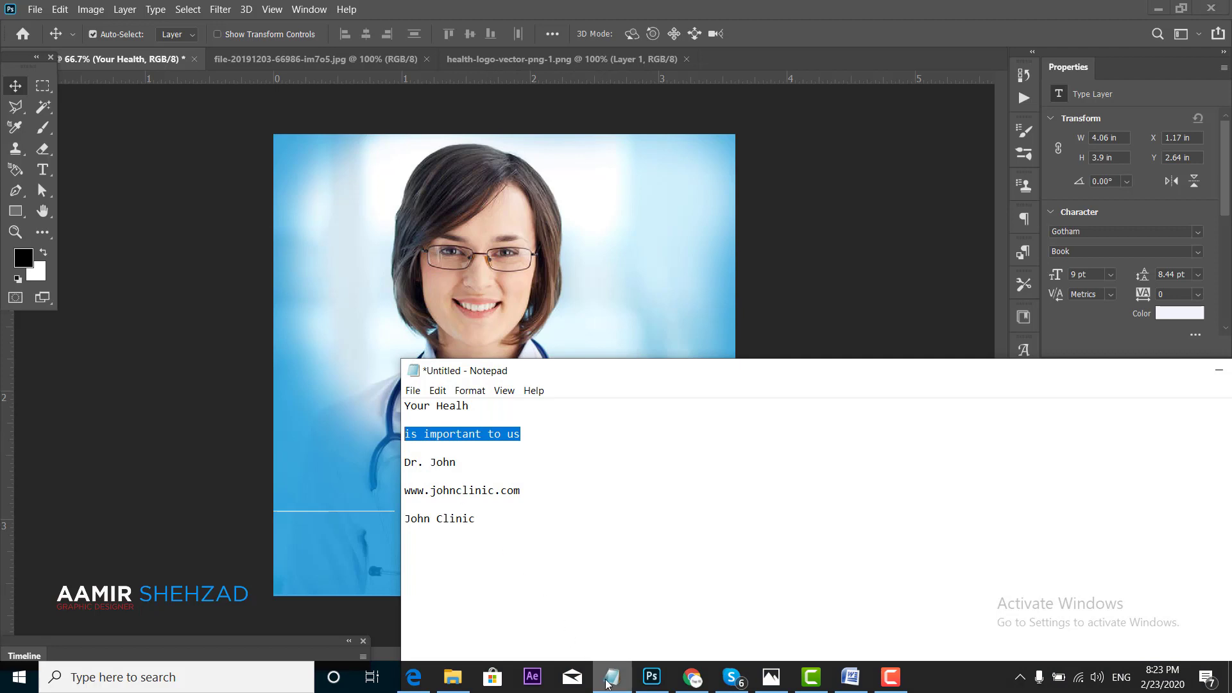
left_click(611, 677)
left_click(42, 170)
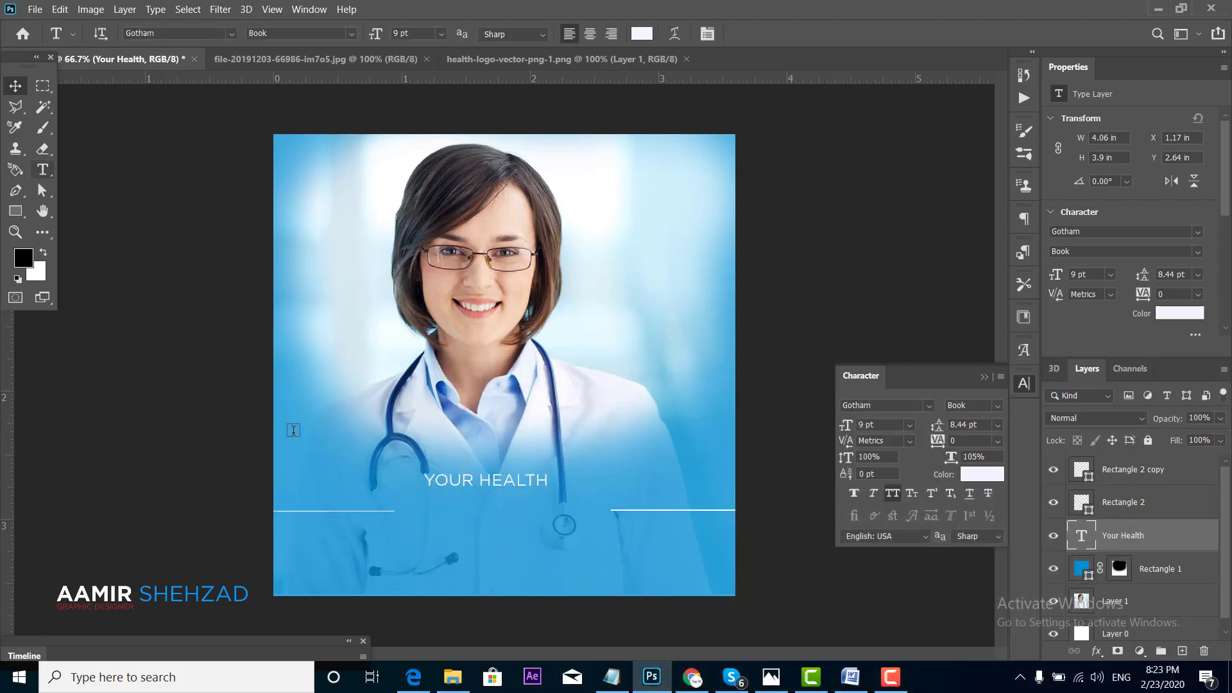
left_click(367, 562)
type("IS IMPORTANT TO US")
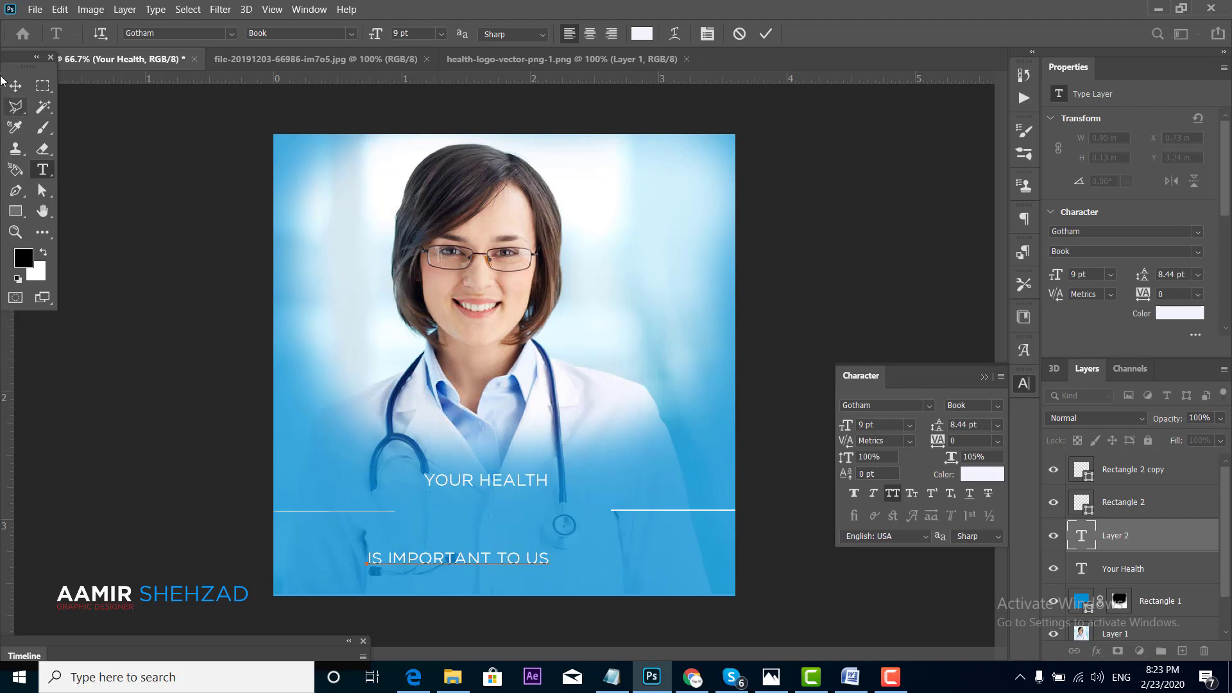
Move IS IMPORTANT TO US between the lines in Bold, with YOUR HEALTH stacked just above
key("ctrl+Return")
key("v")
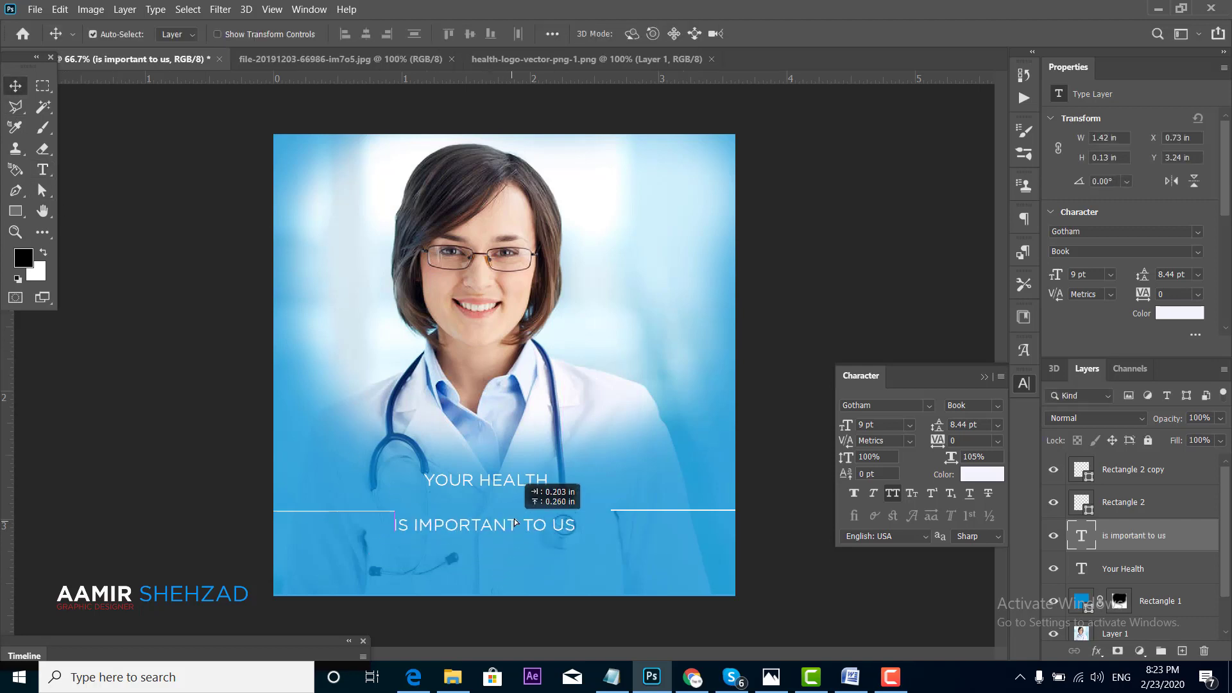
left_click_drag(485, 562, 532, 510)
left_click(997, 405)
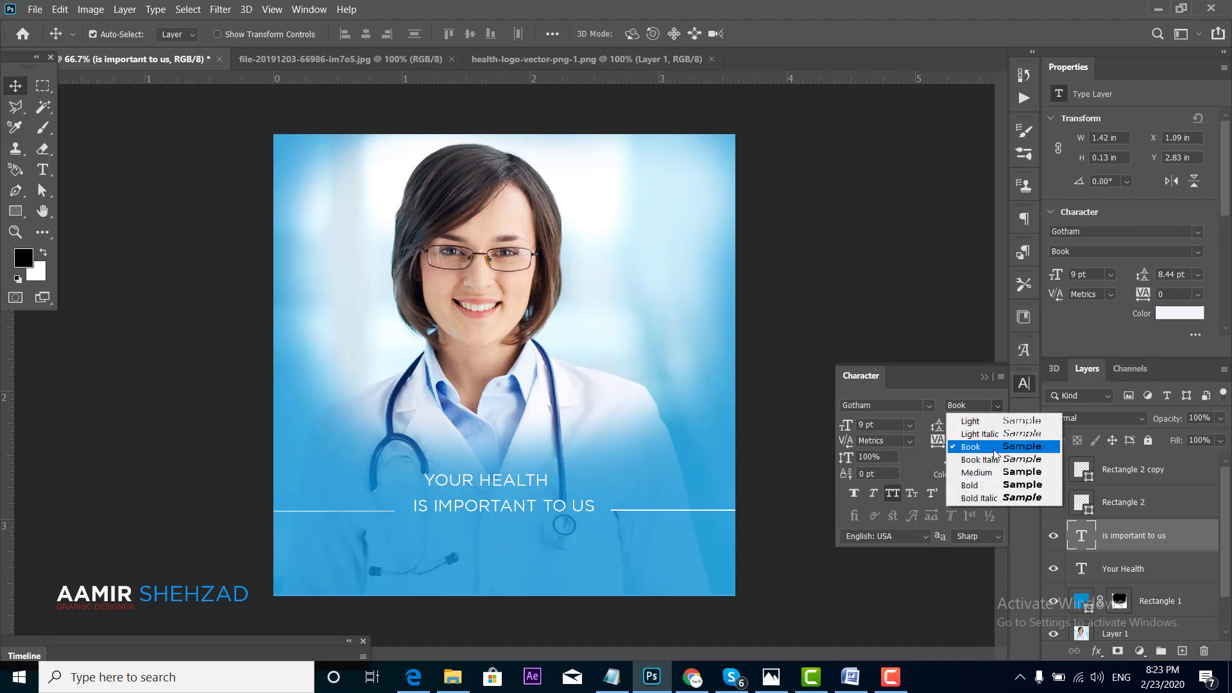
left_click(986, 484)
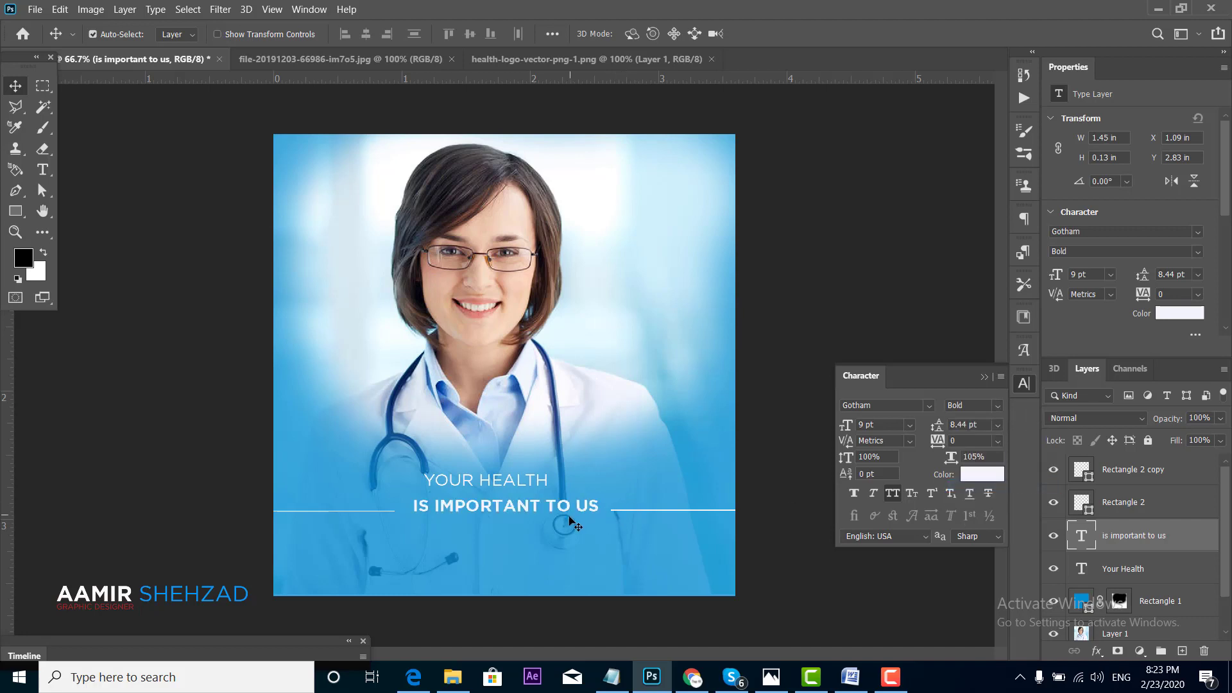
left_click_drag(520, 486, 521, 496)
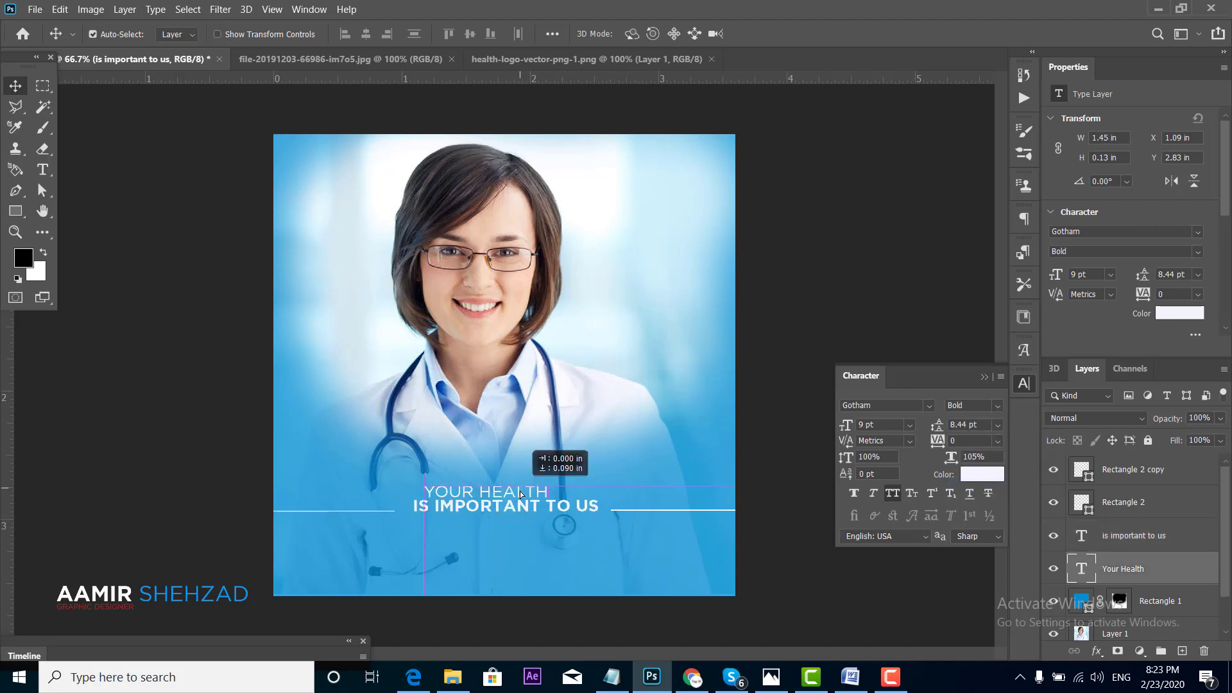
key("Up")
key("Up")
key("Up")
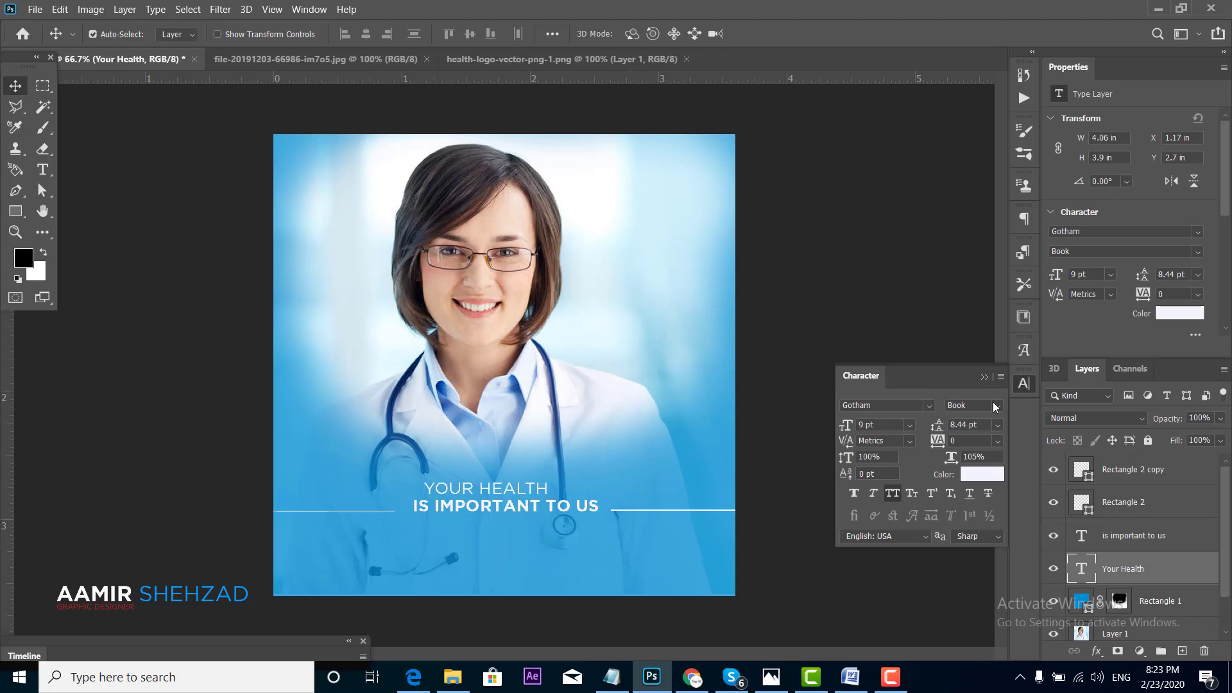
left_click(1023, 383)
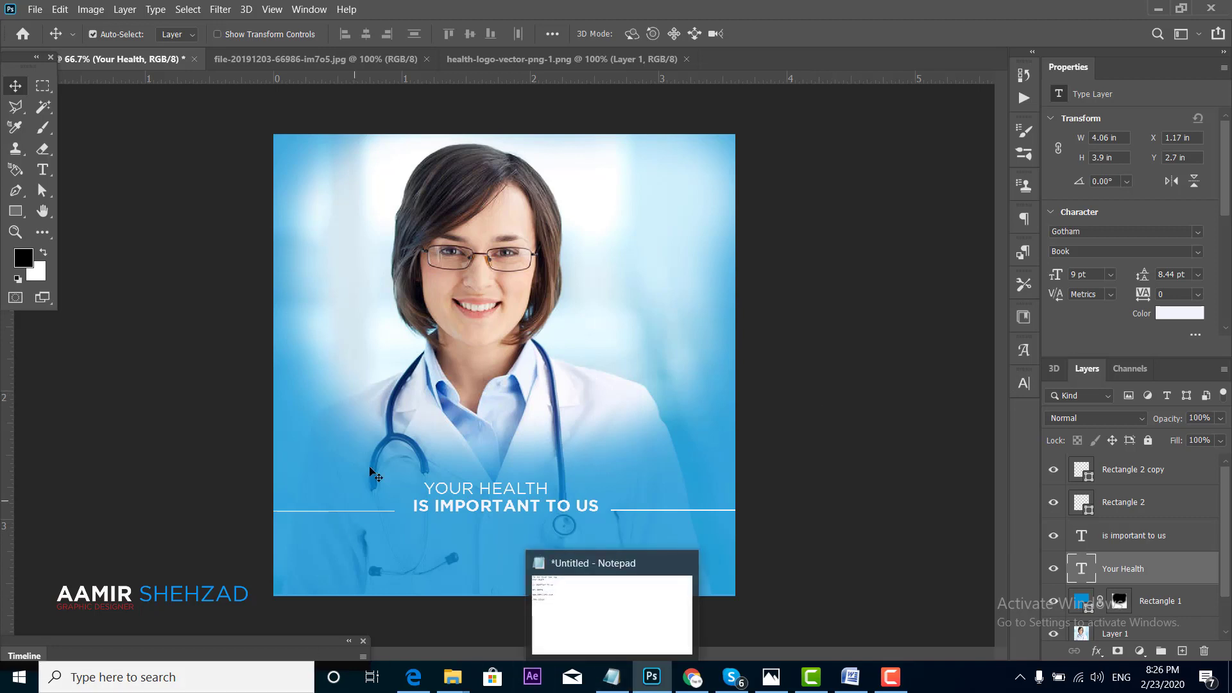
Paste 'Dr. Donna' from the notes as a new text layer on the right under the phrase
left_click(612, 677)
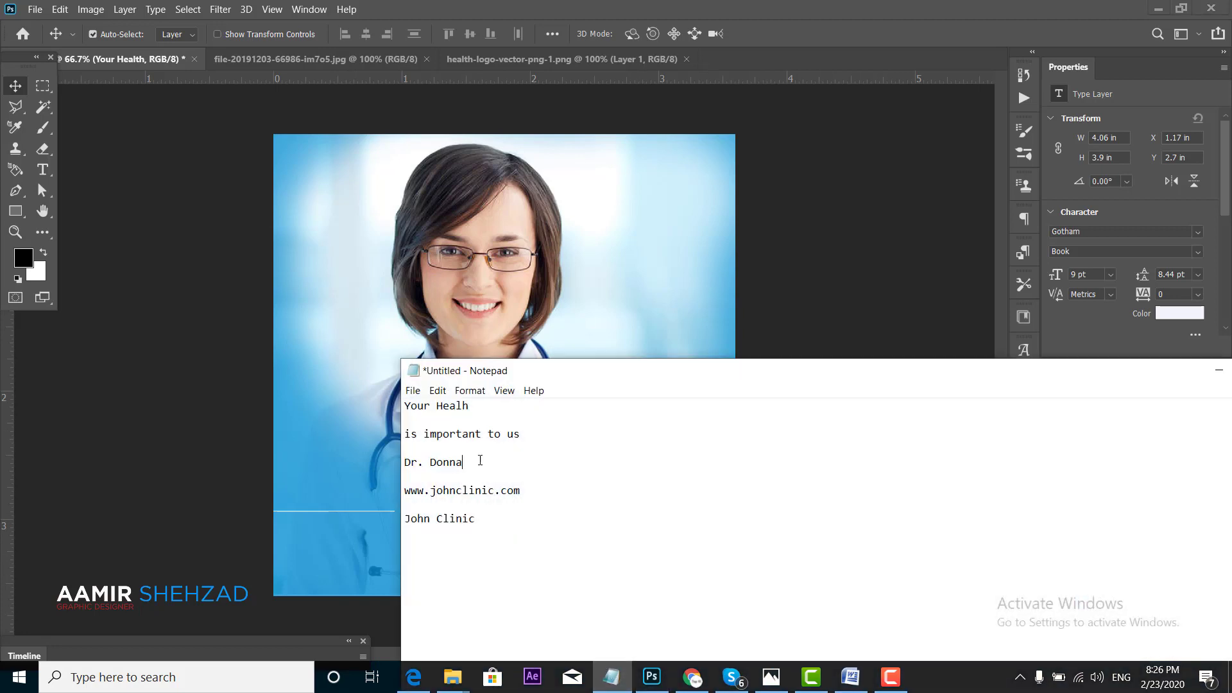
left_click_drag(424, 473, 403, 463)
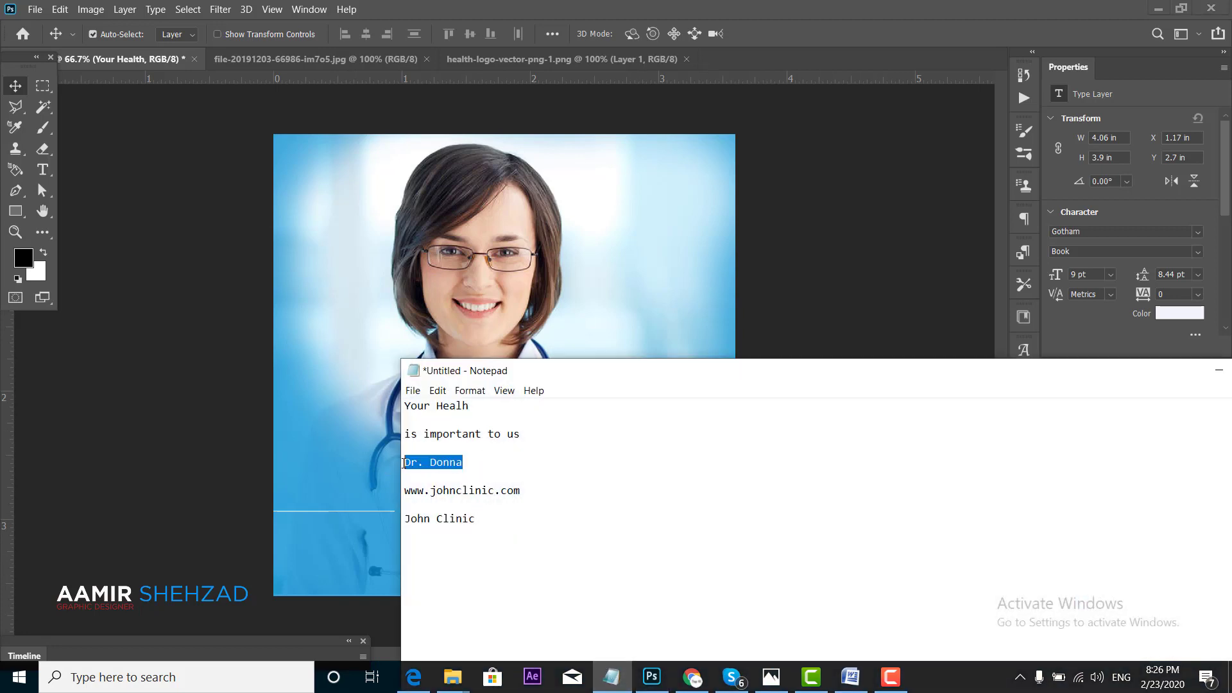
left_click(137, 280)
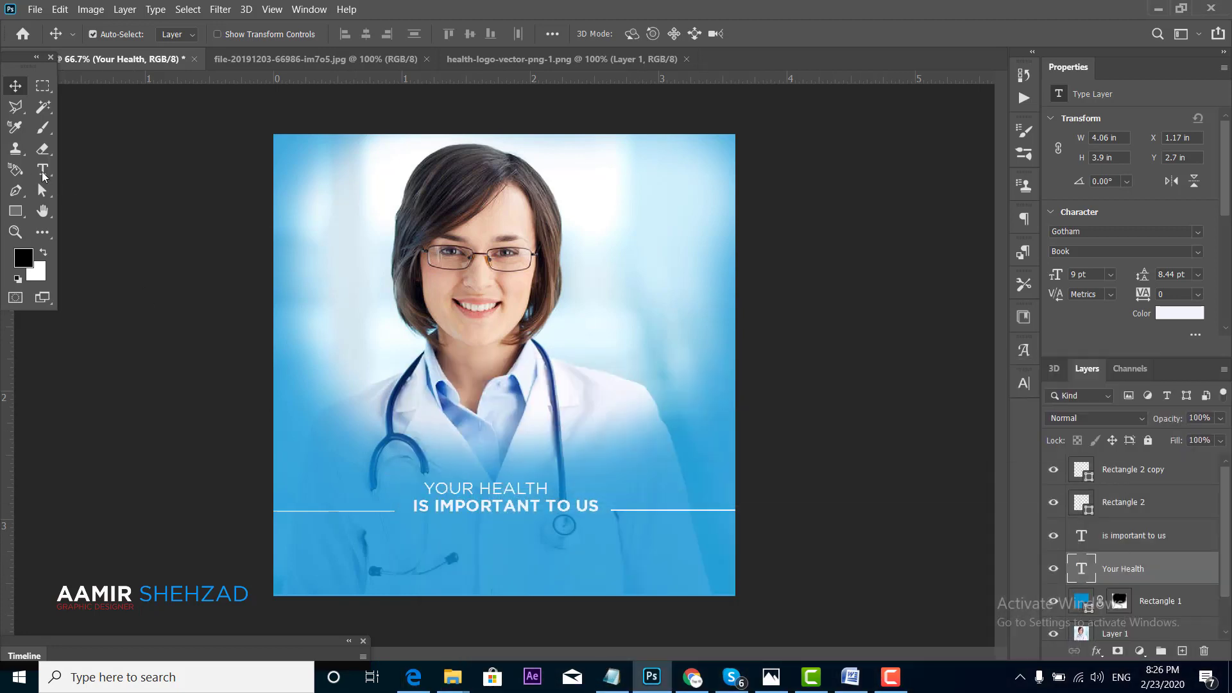
left_click(43, 172)
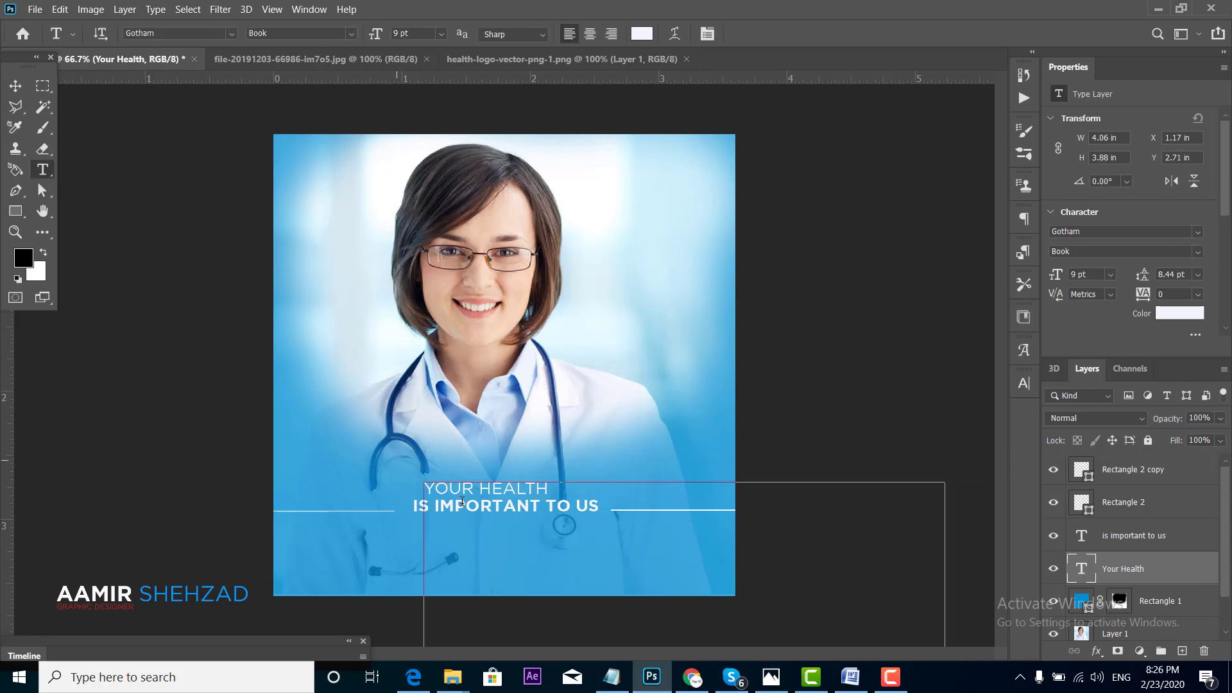
left_click(403, 557)
type("DR. DONNA")
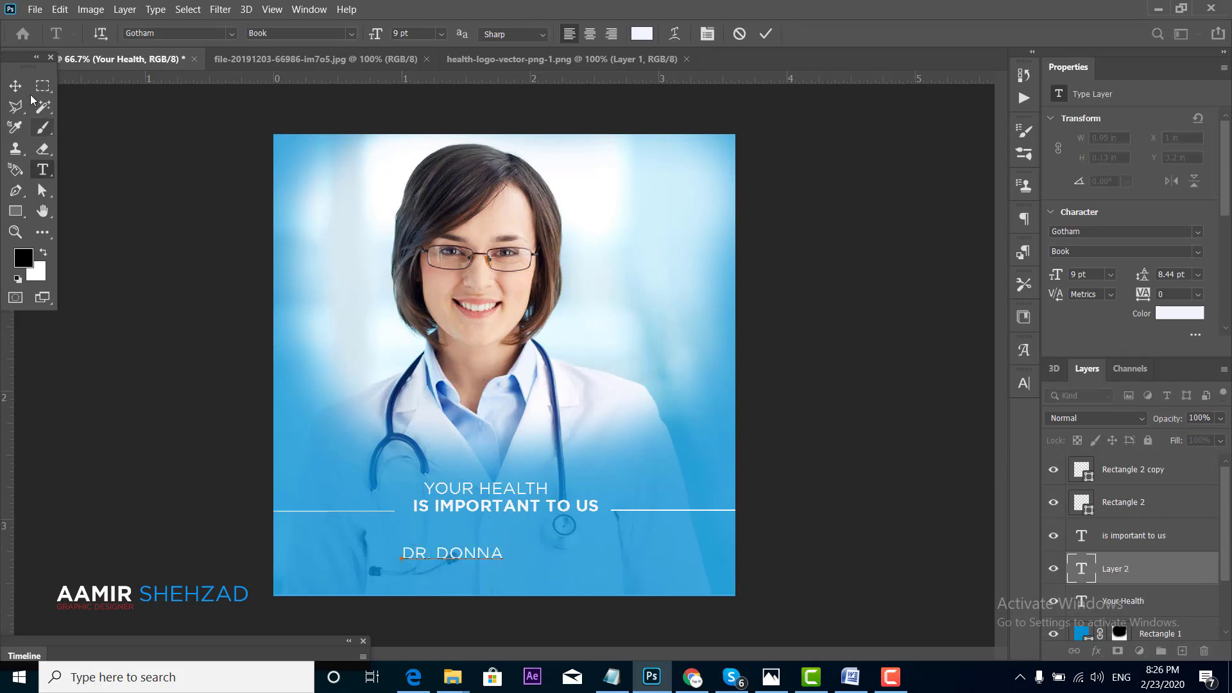
left_click(15, 86)
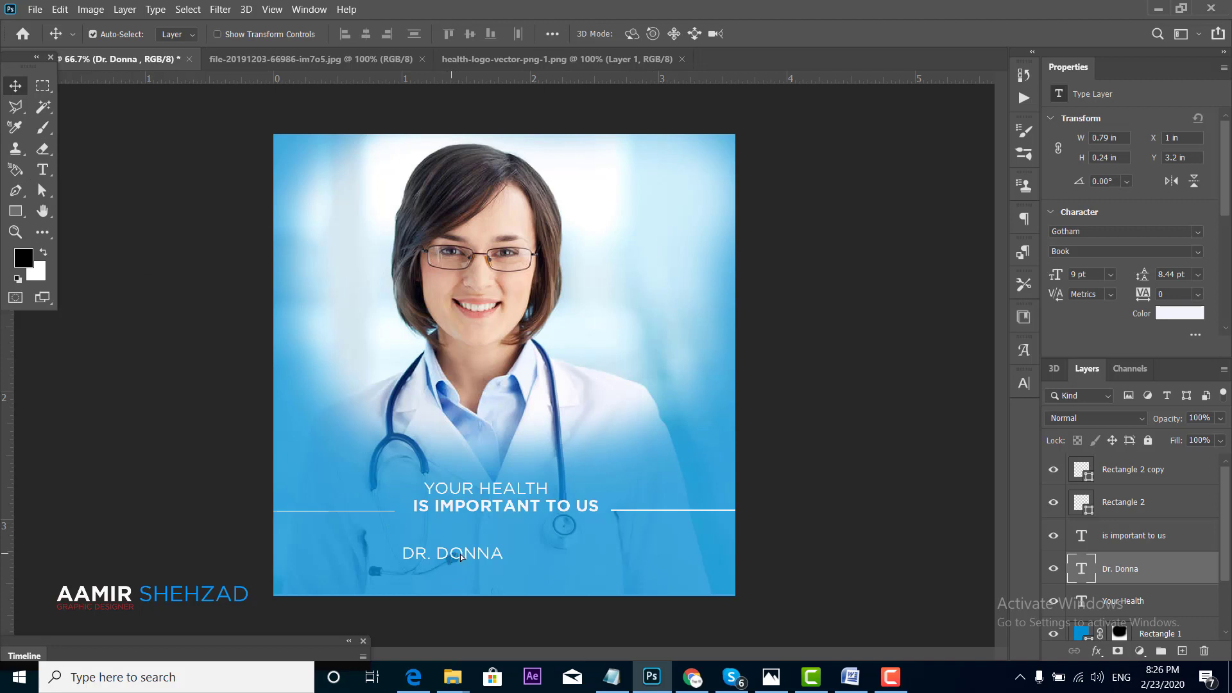
left_click_drag(448, 557, 583, 544)
Set DR. DONNA to 6 pt Bold and nudge it slightly right and up
left_click(1020, 384)
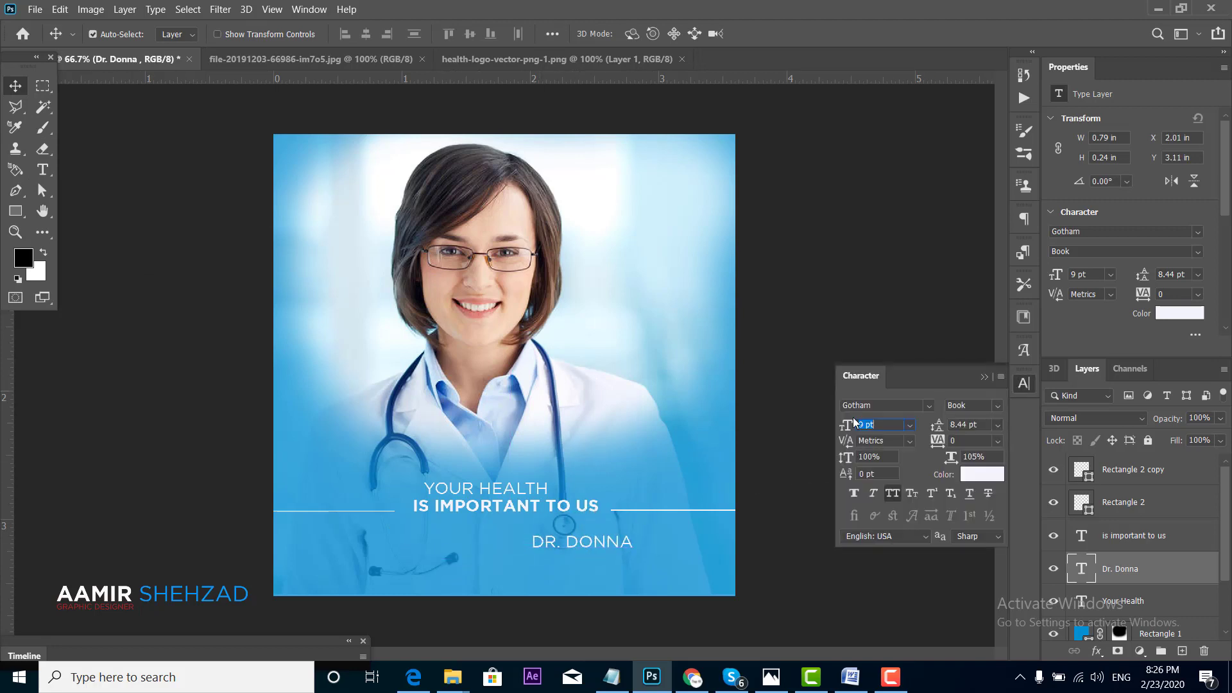
type("6")
key("Return")
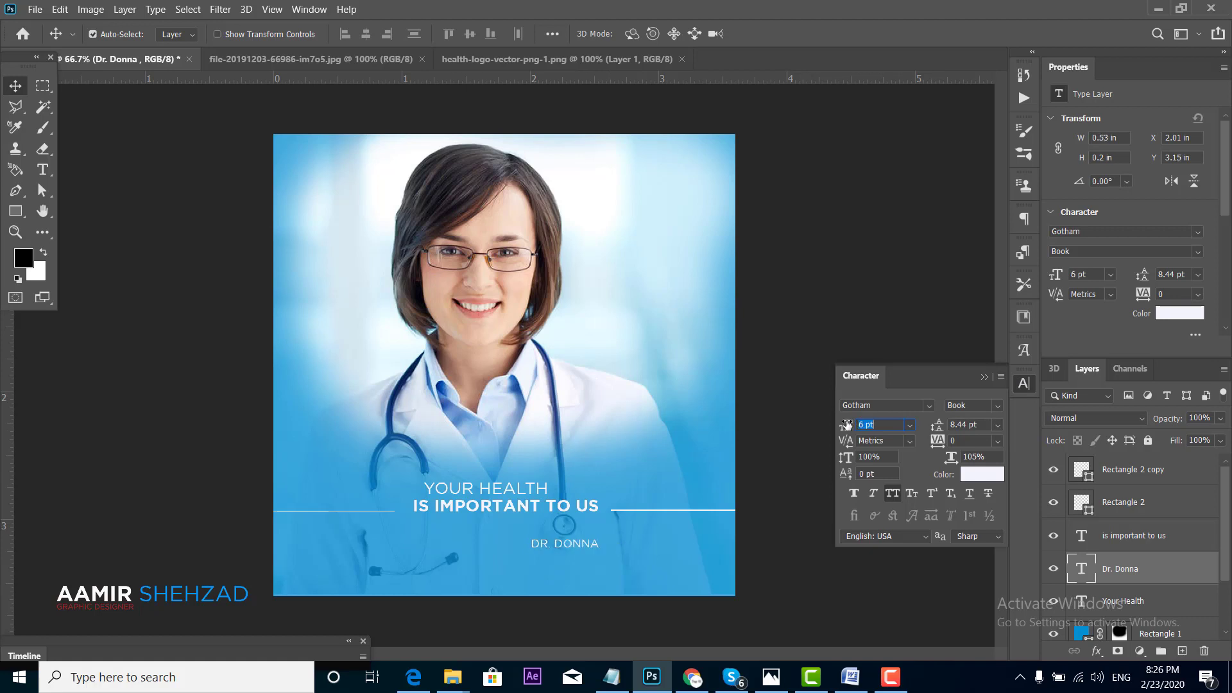
left_click_drag(588, 543, 593, 541)
left_click(998, 405)
left_click(963, 482)
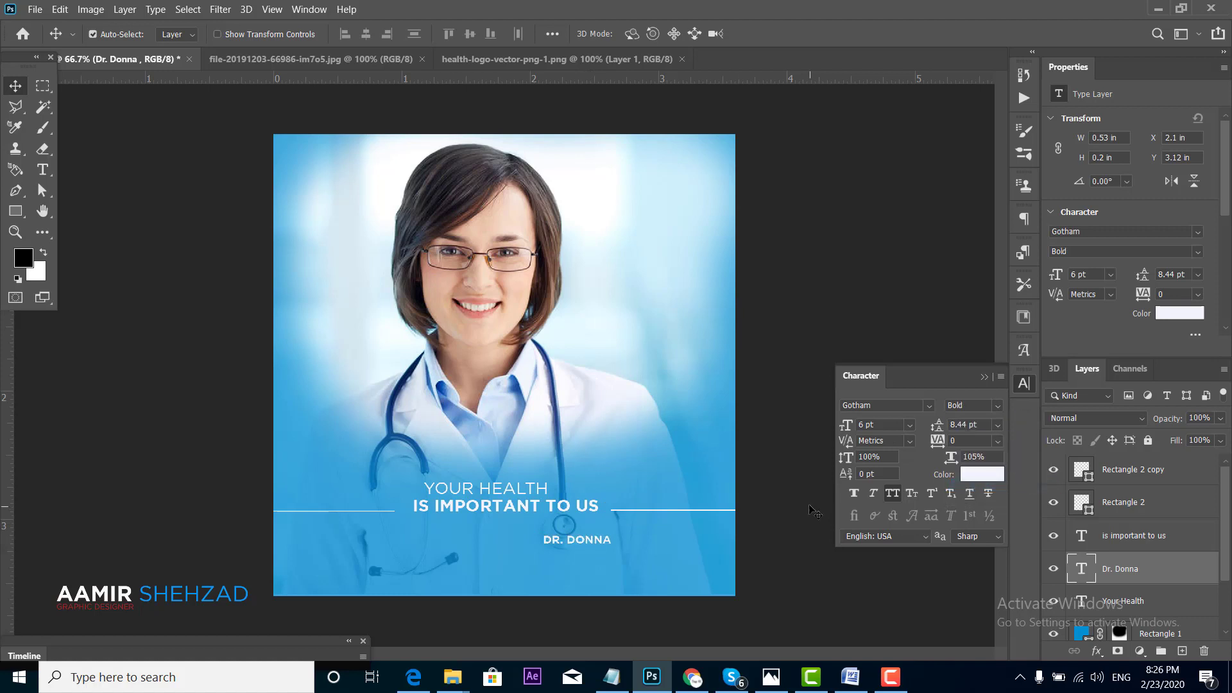
left_click(16, 210)
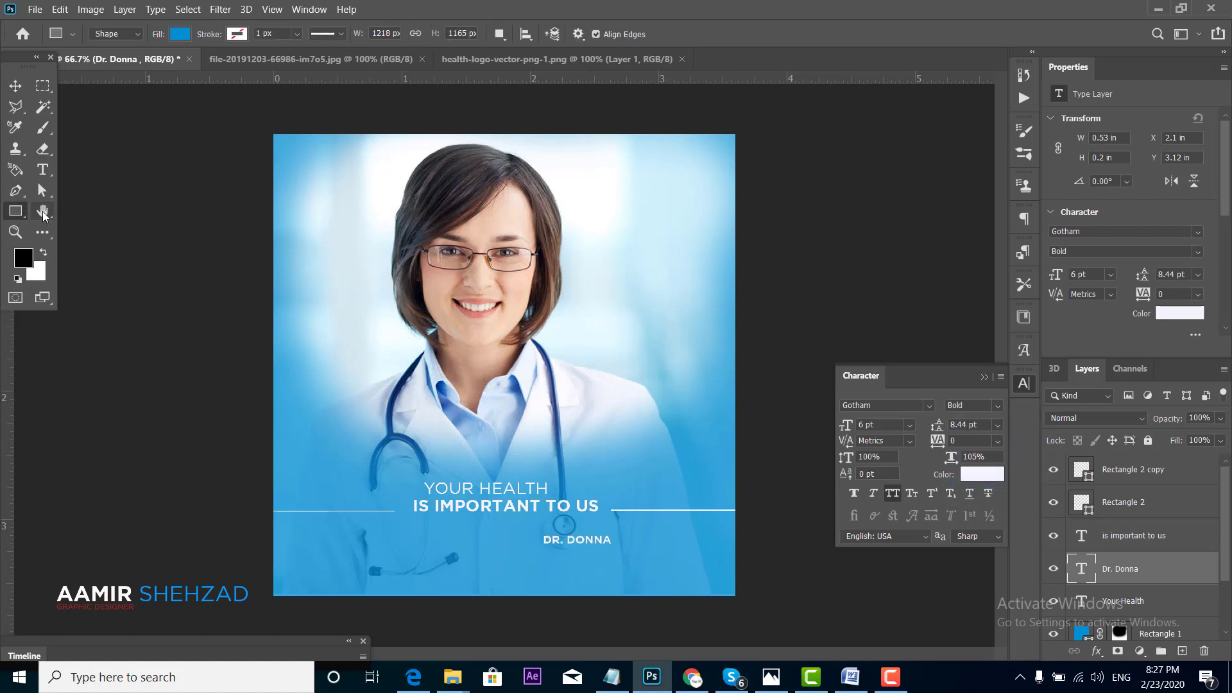
Draw a short thin rectangle under DR. DONNA and give it a white fill
left_click_drag(587, 547, 655, 514)
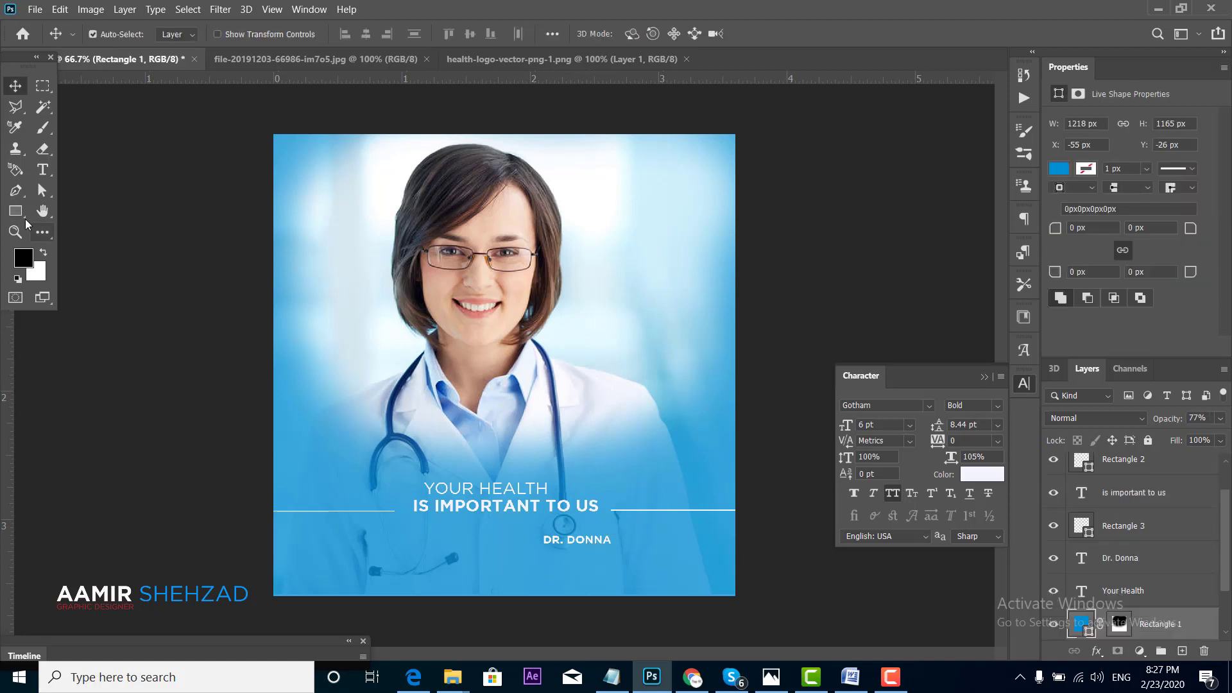
left_click(398, 429)
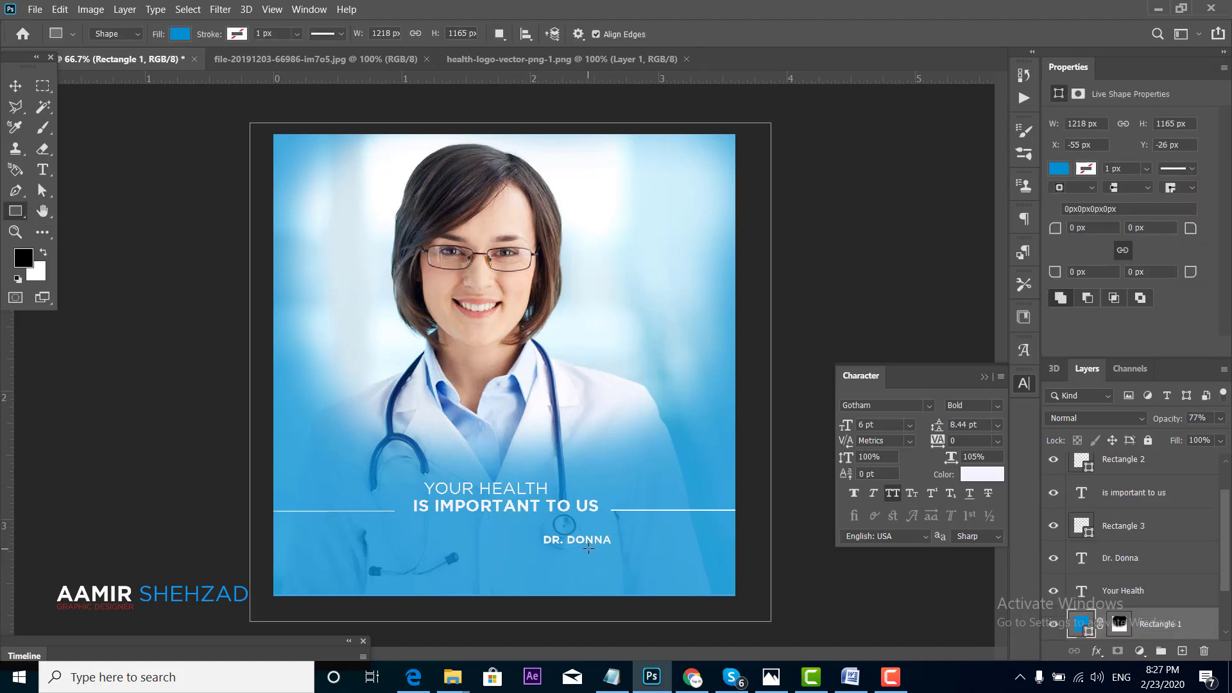
left_click_drag(589, 547, 611, 549)
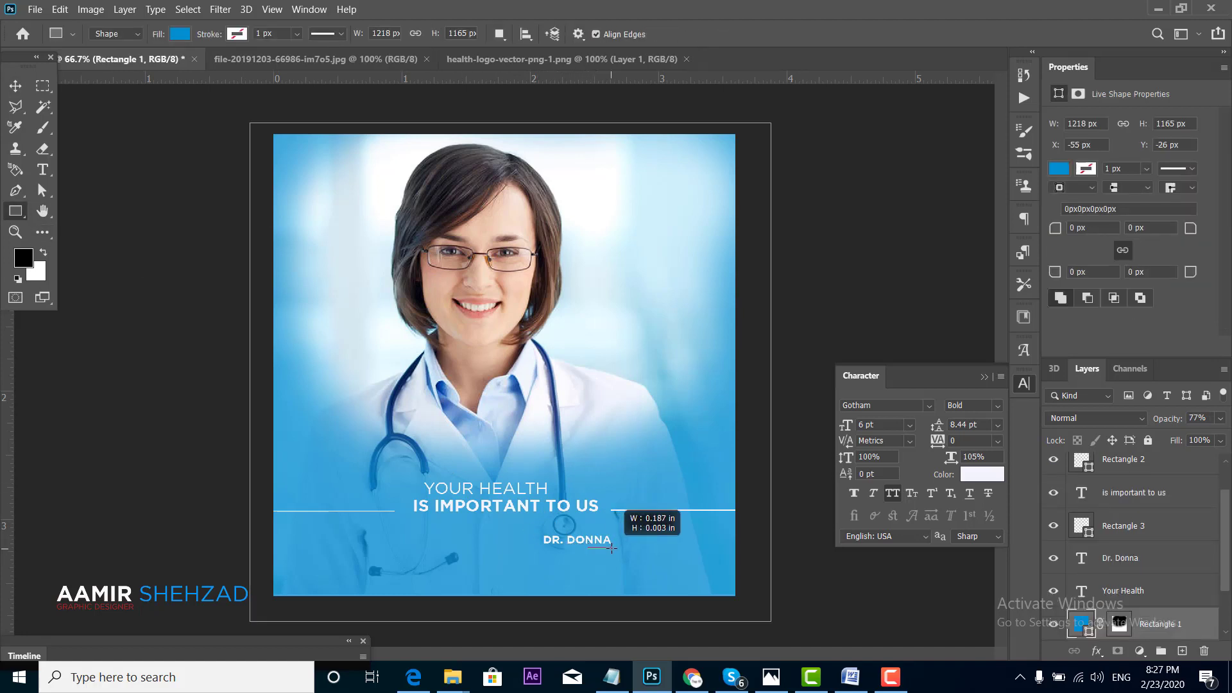
left_click_drag(612, 549, 615, 549)
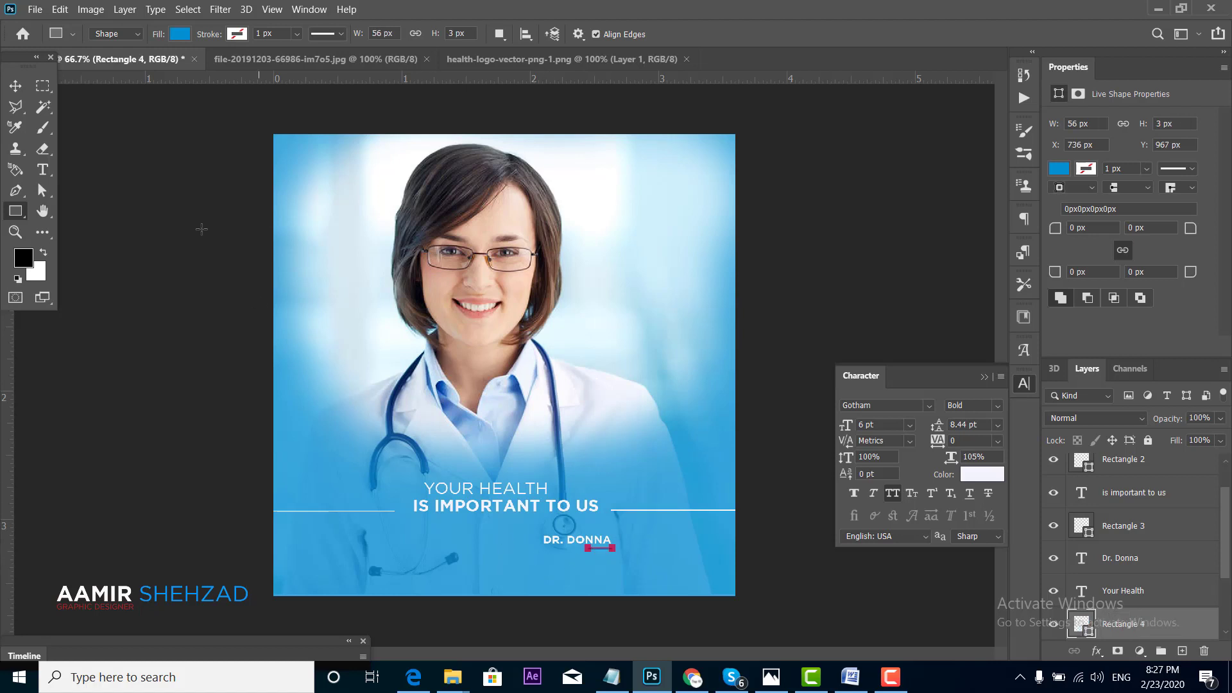
left_click(179, 33)
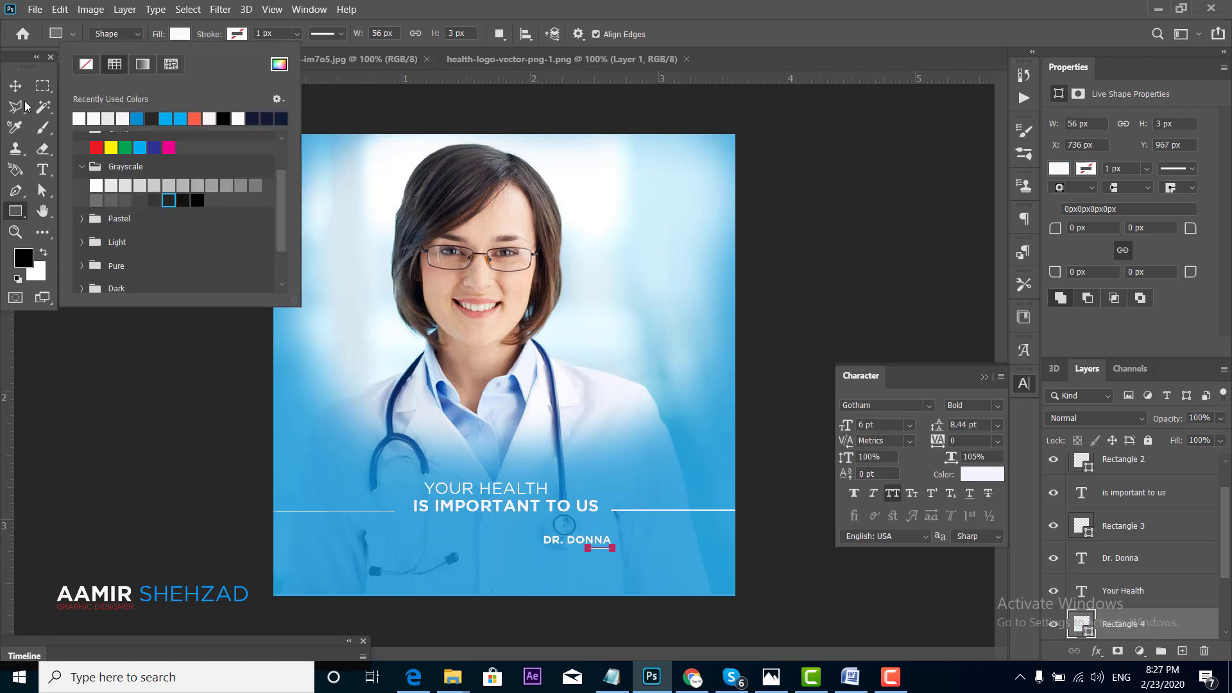
left_click(93, 119)
left_click(16, 86)
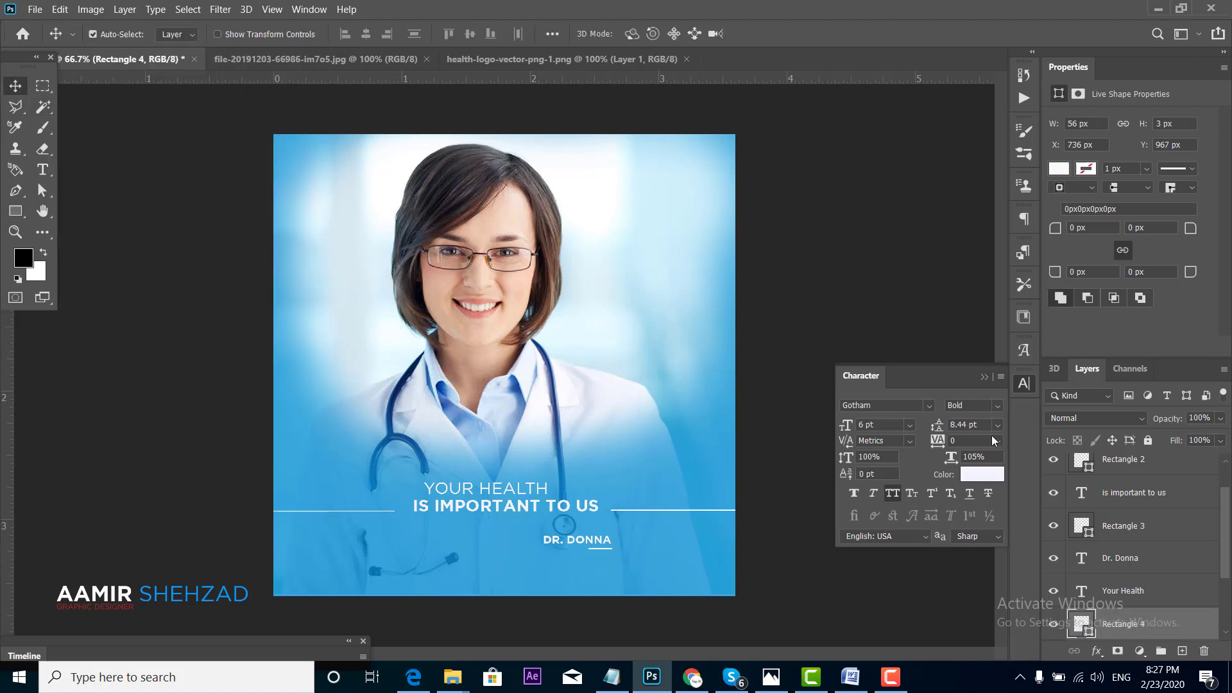
left_click(1029, 383)
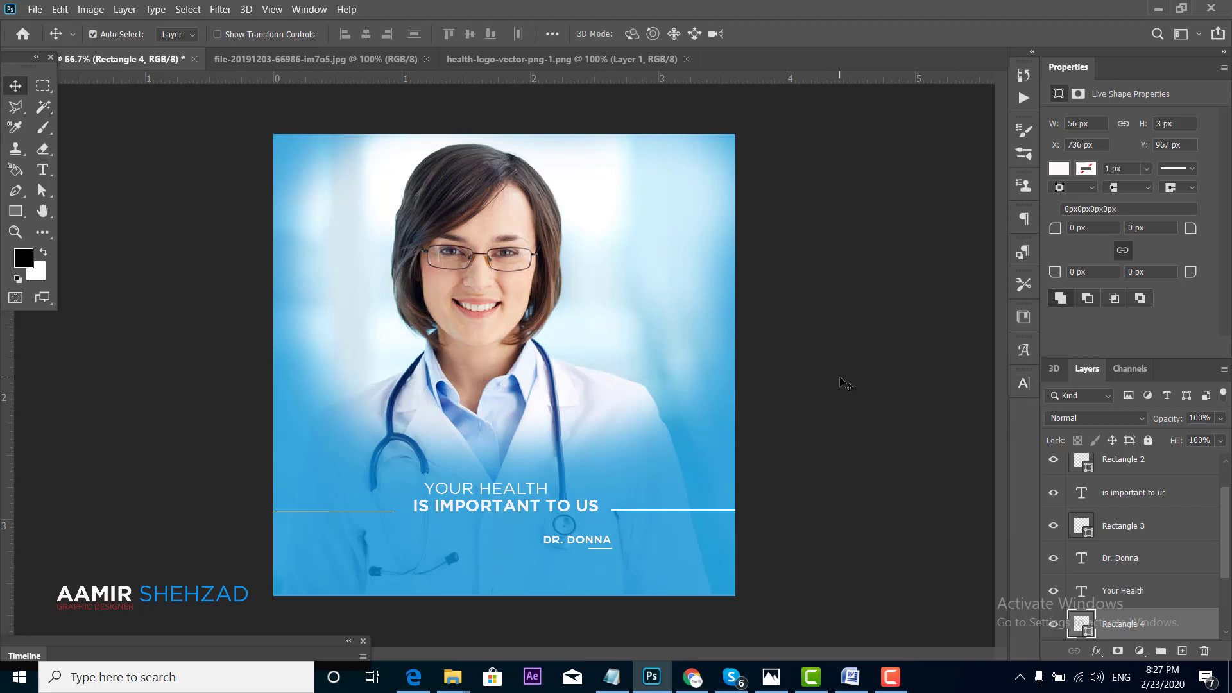
left_click(611, 675)
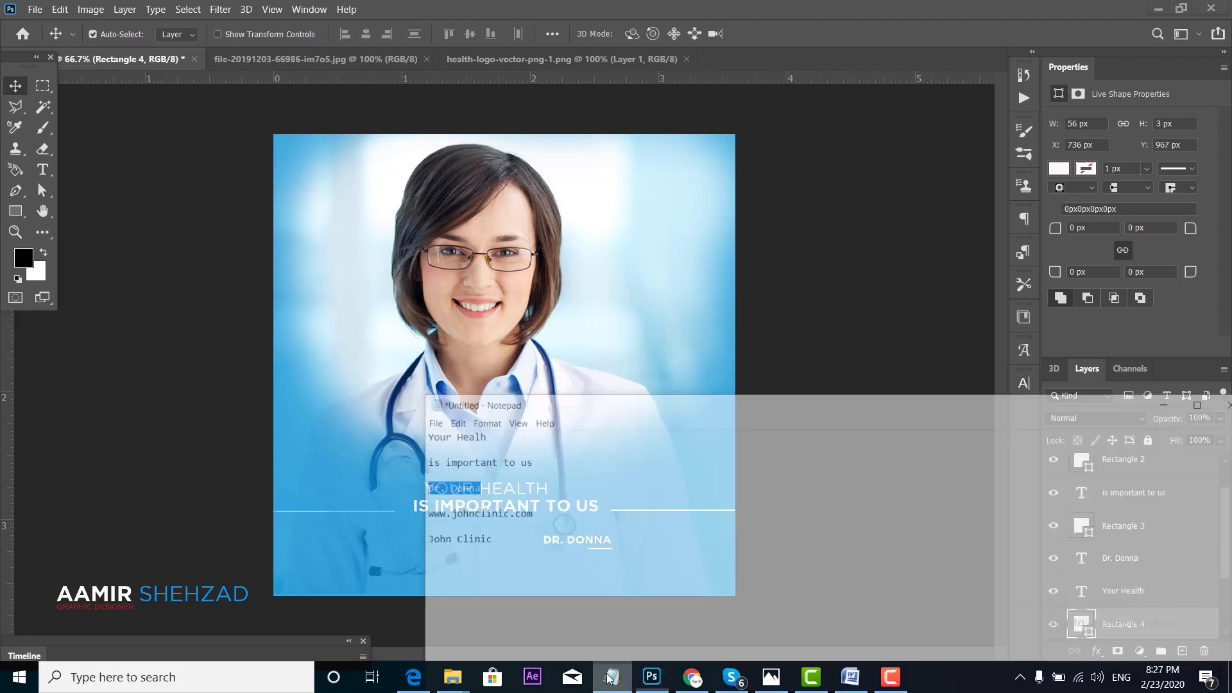
left_click(525, 491)
left_click_drag(525, 492, 412, 486)
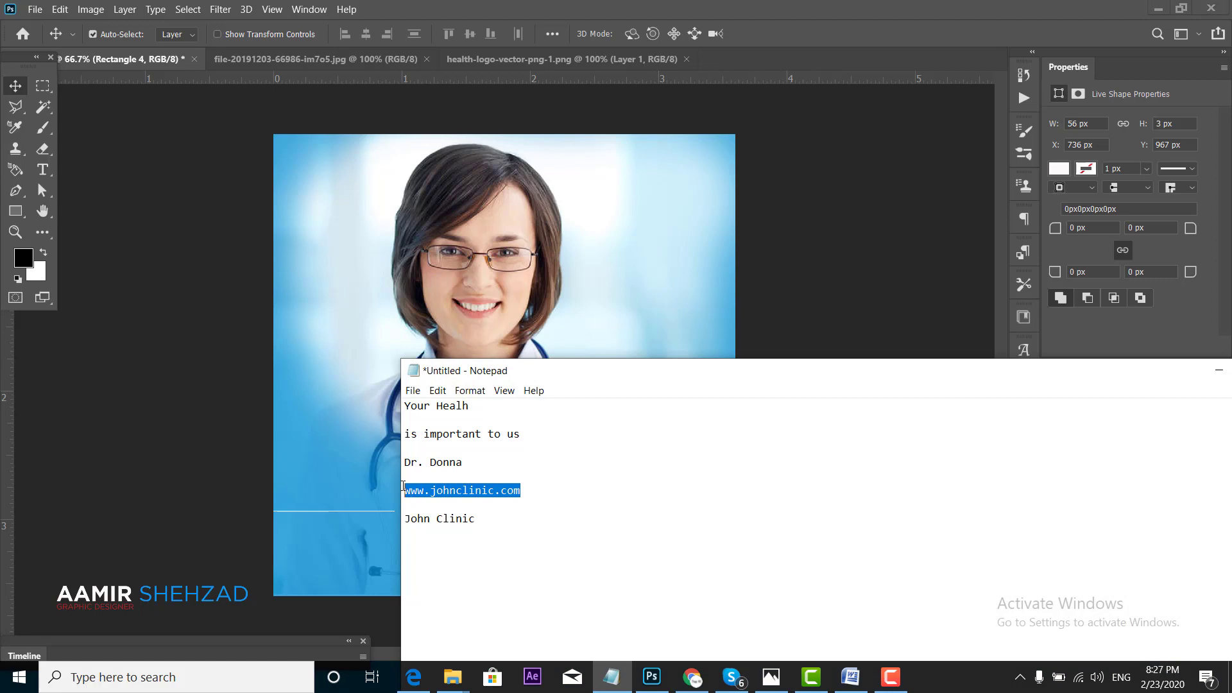
left_click(611, 676)
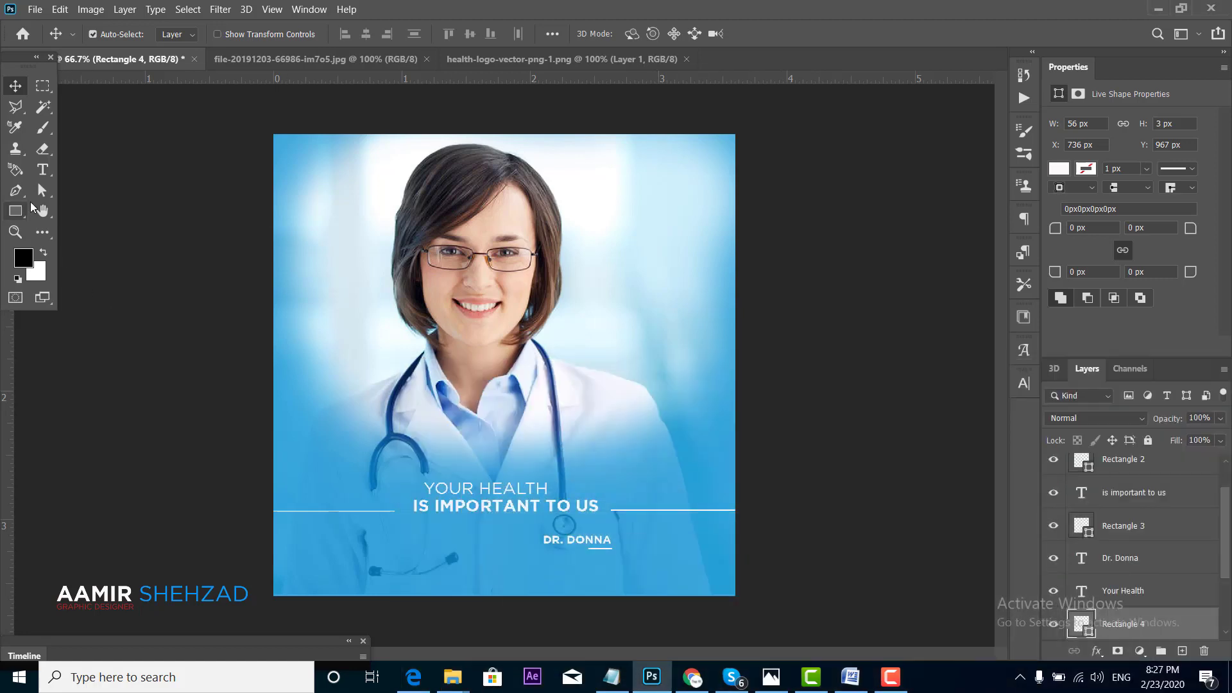
left_click(44, 170)
left_click(437, 569)
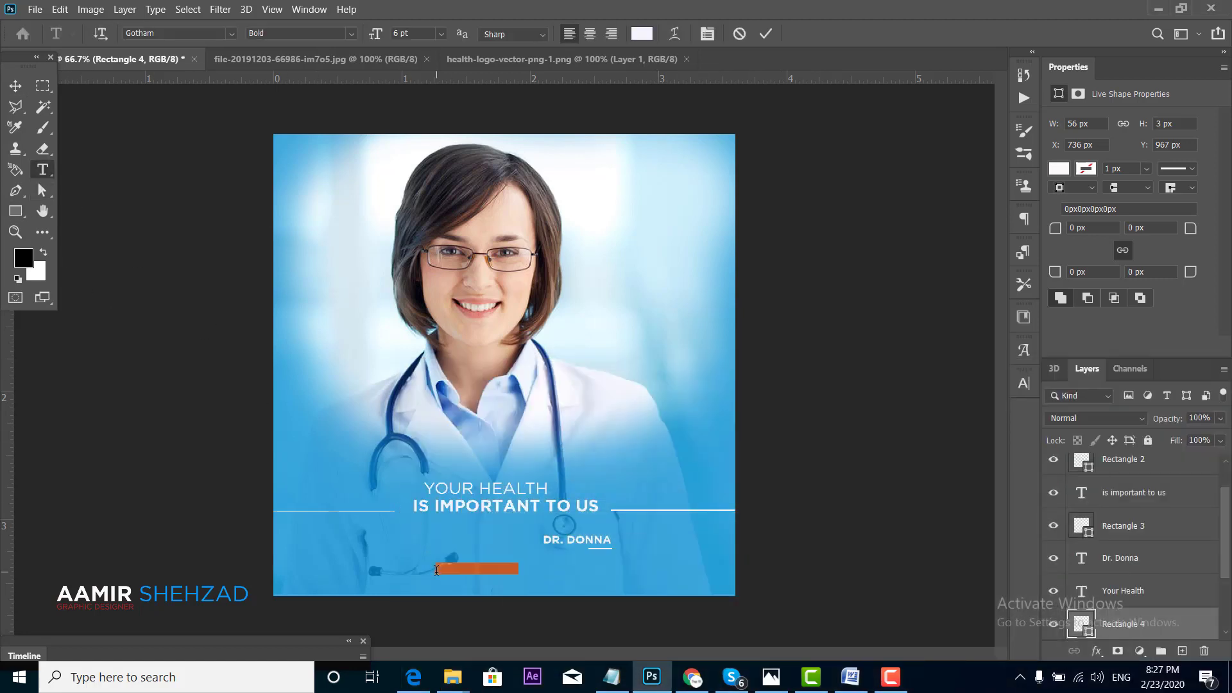
type("www.johnclinic.com")
left_click(15, 85)
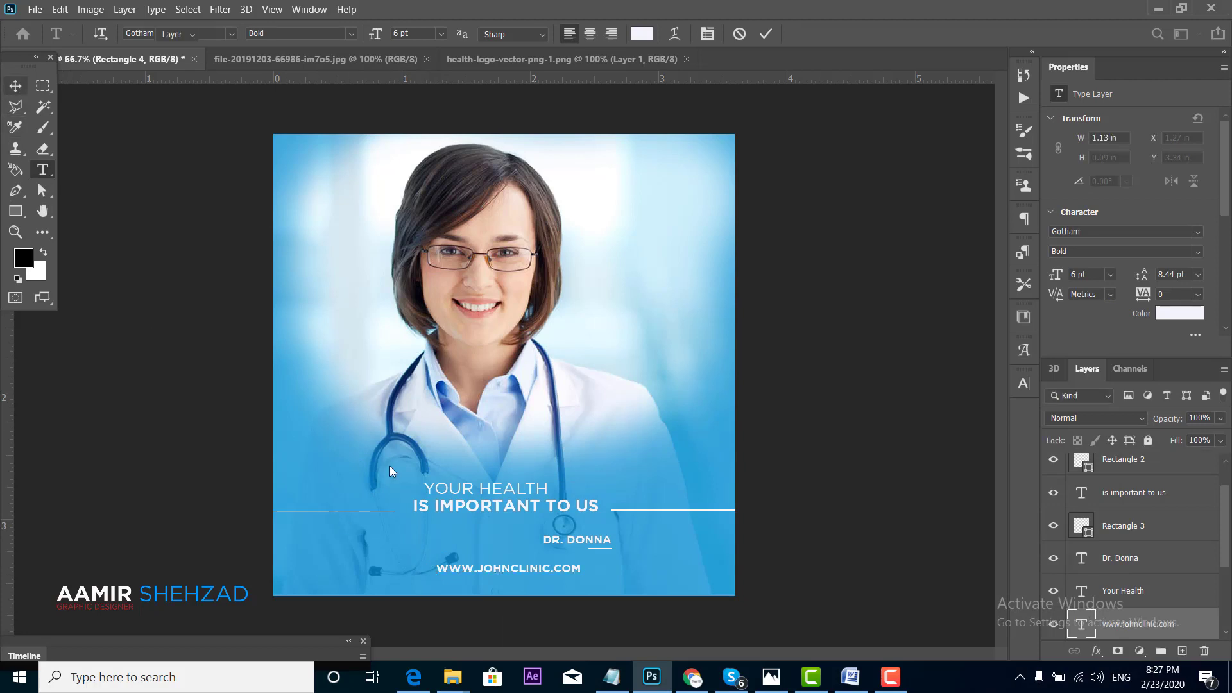
left_click_drag(494, 570, 511, 584)
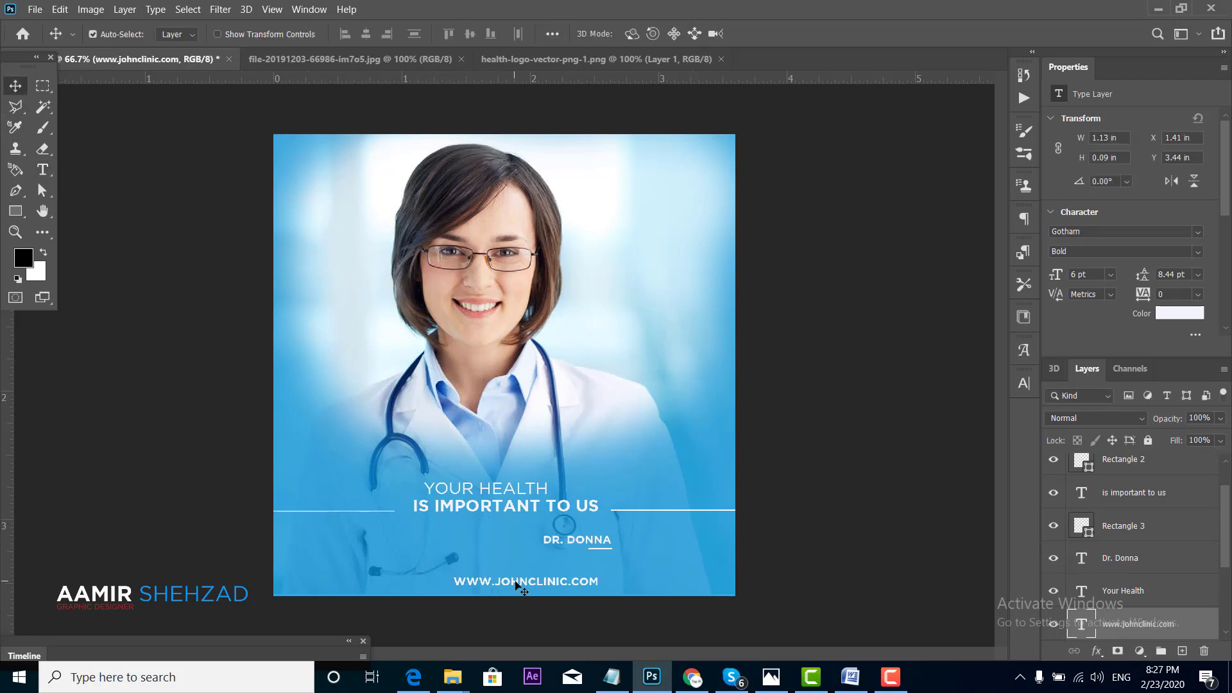
Make the website lowercase 4 pt centred at the bottom, and drag the health logo into the post
left_click(1025, 384)
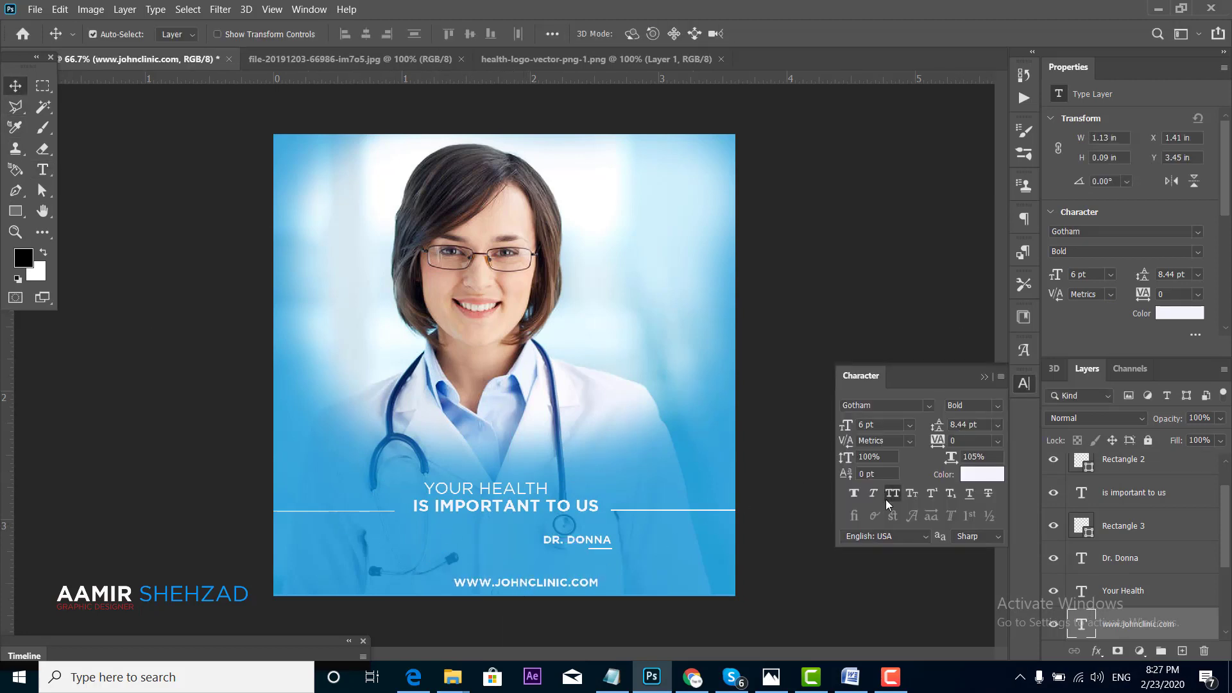
left_click(893, 493)
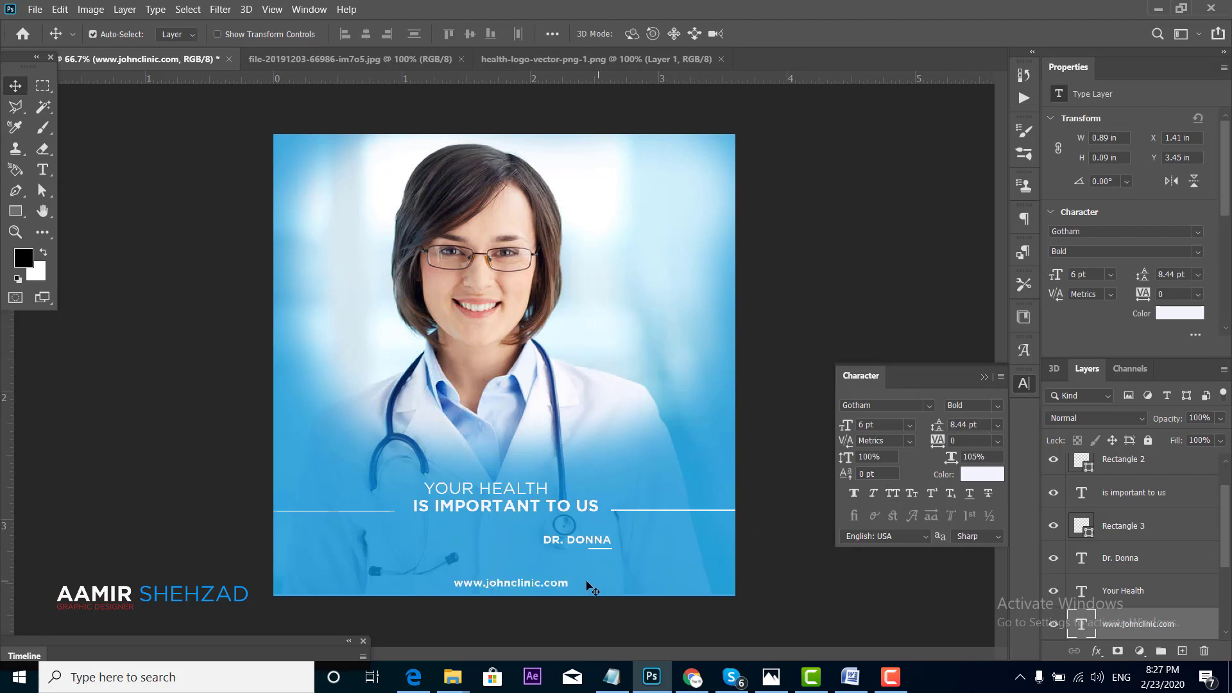
left_click_drag(553, 584, 551, 592)
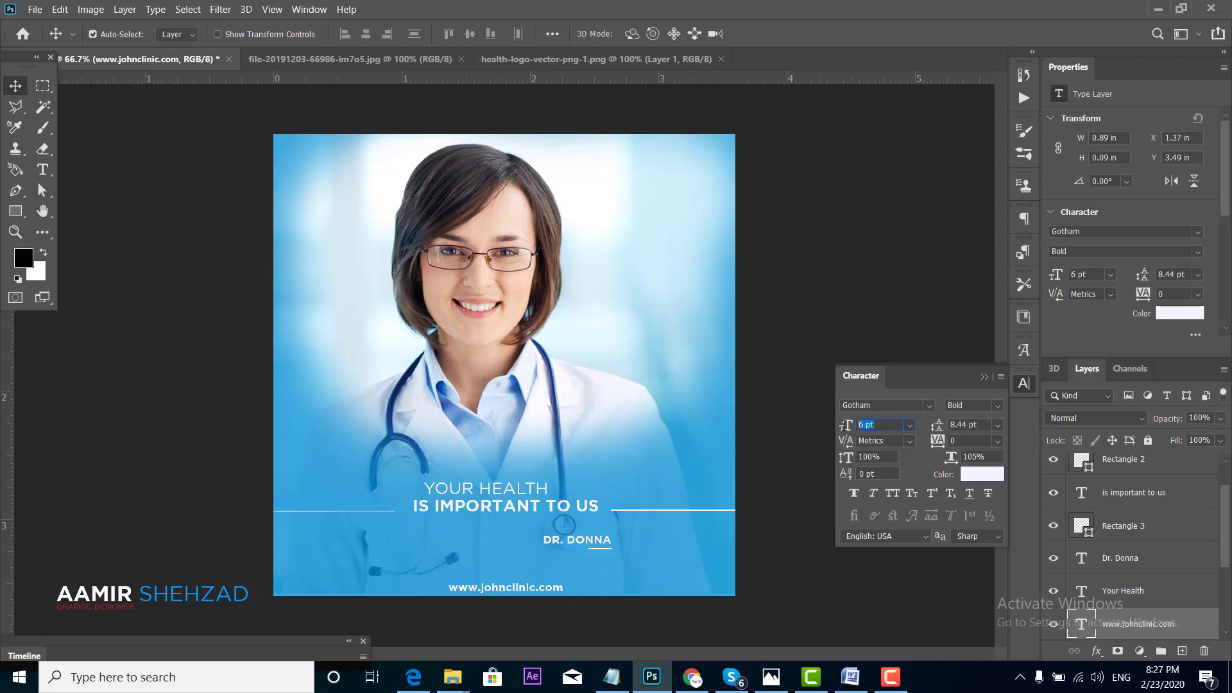
type("4")
key("Return")
left_click_drag(518, 592, 538, 589)
left_click(1022, 386)
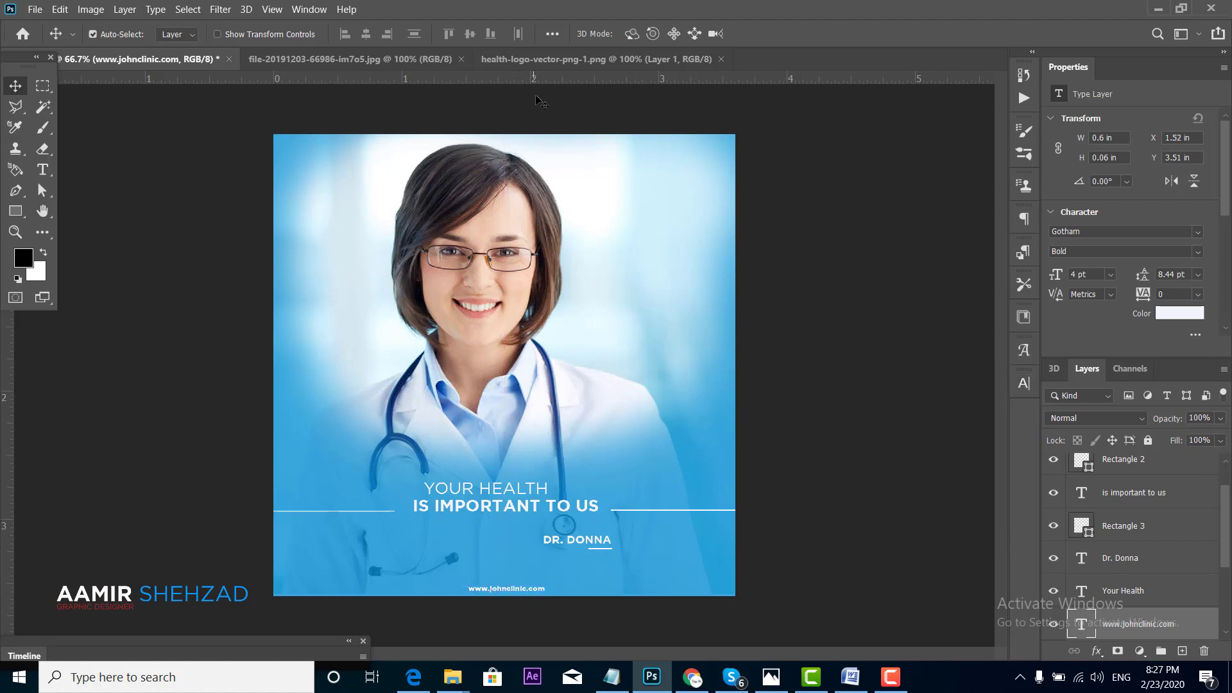
left_click(549, 60)
mouse_move(495, 349)
left_mouse_down()
mouse_move(183, 61)
mouse_move(336, 200)
left_mouse_up()
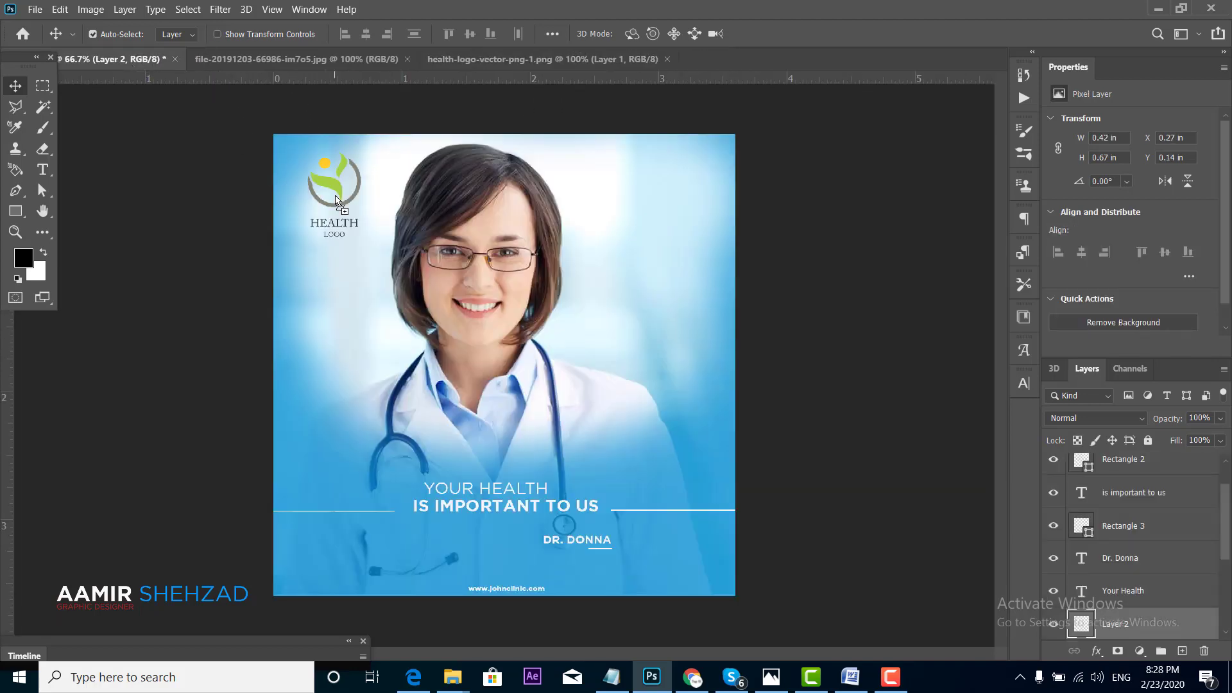
Scale the health logo proportionally to 57% and tuck it into the top-left corner
key("ctrl+t")
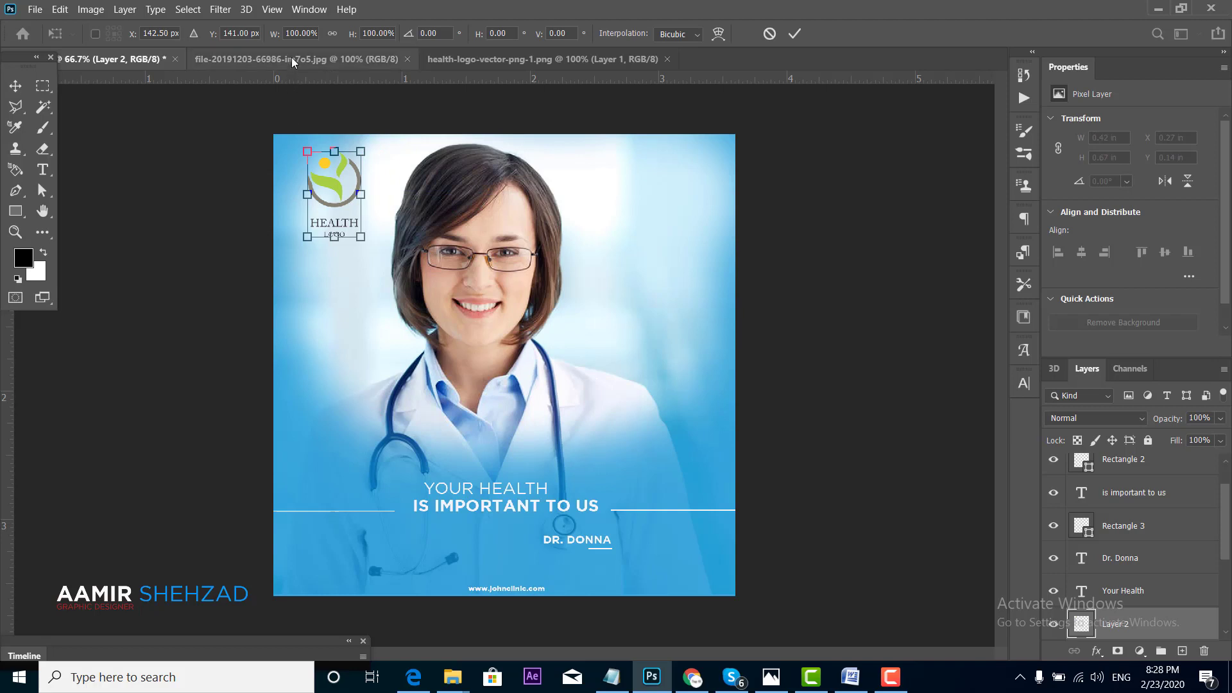
left_click(332, 34)
mouse_move(307, 152)
left_mouse_down()
mouse_move(315, 172)
mouse_move(302, 165)
left_mouse_up()
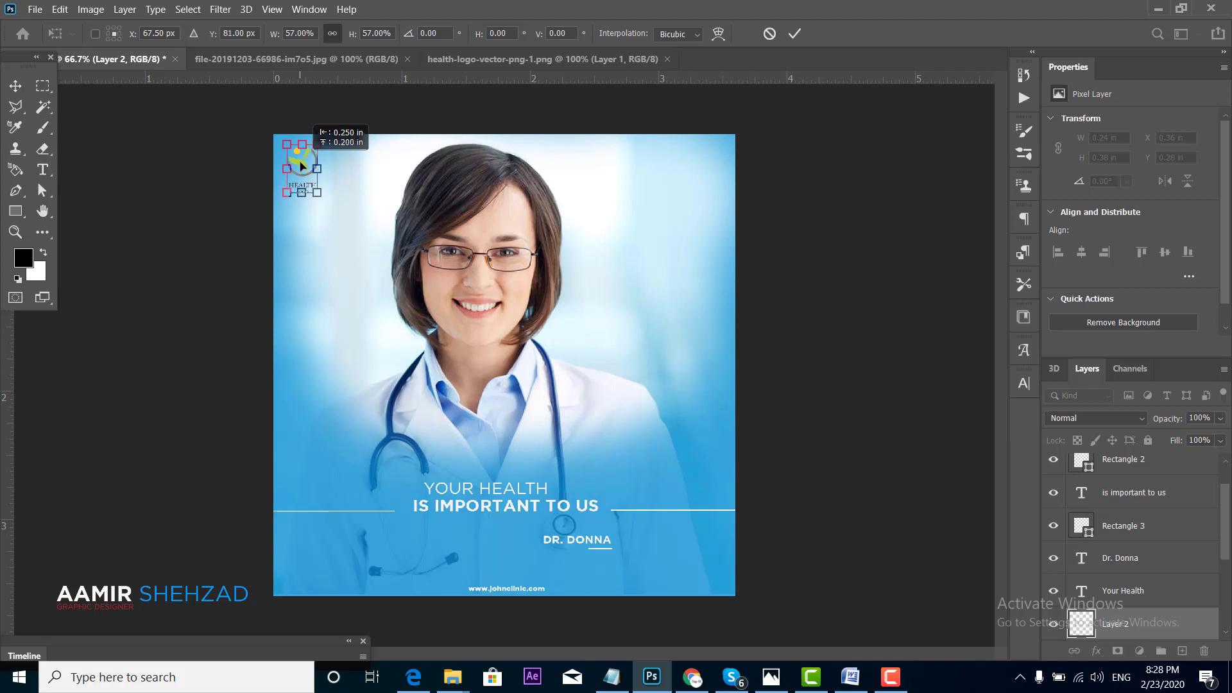
left_click_drag(302, 166, 300, 164)
key("Return")
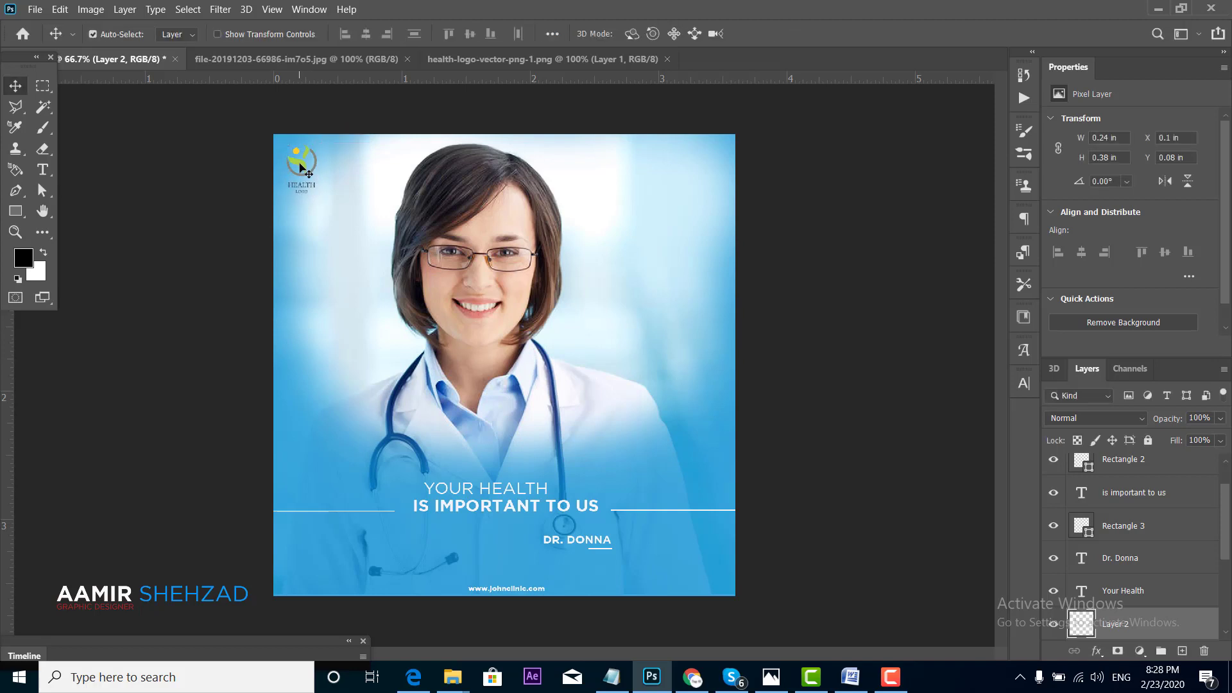
Give the logo a 1 px white Stroke effect
left_click(1098, 651)
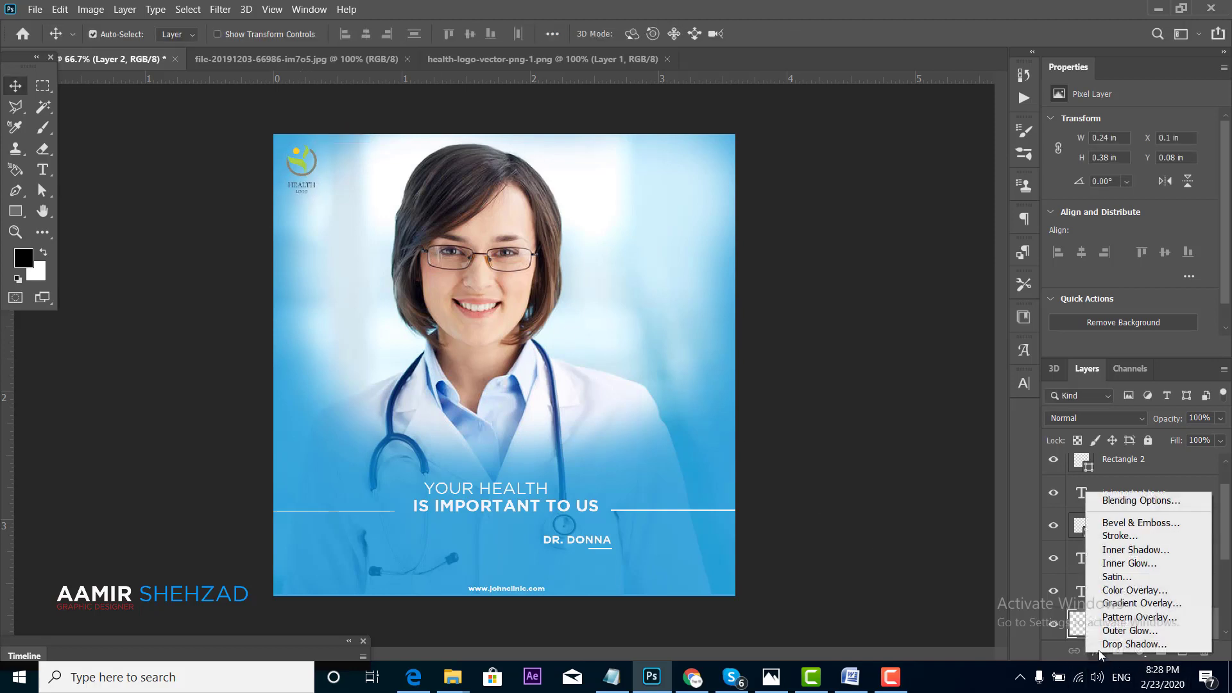
left_click(1118, 538)
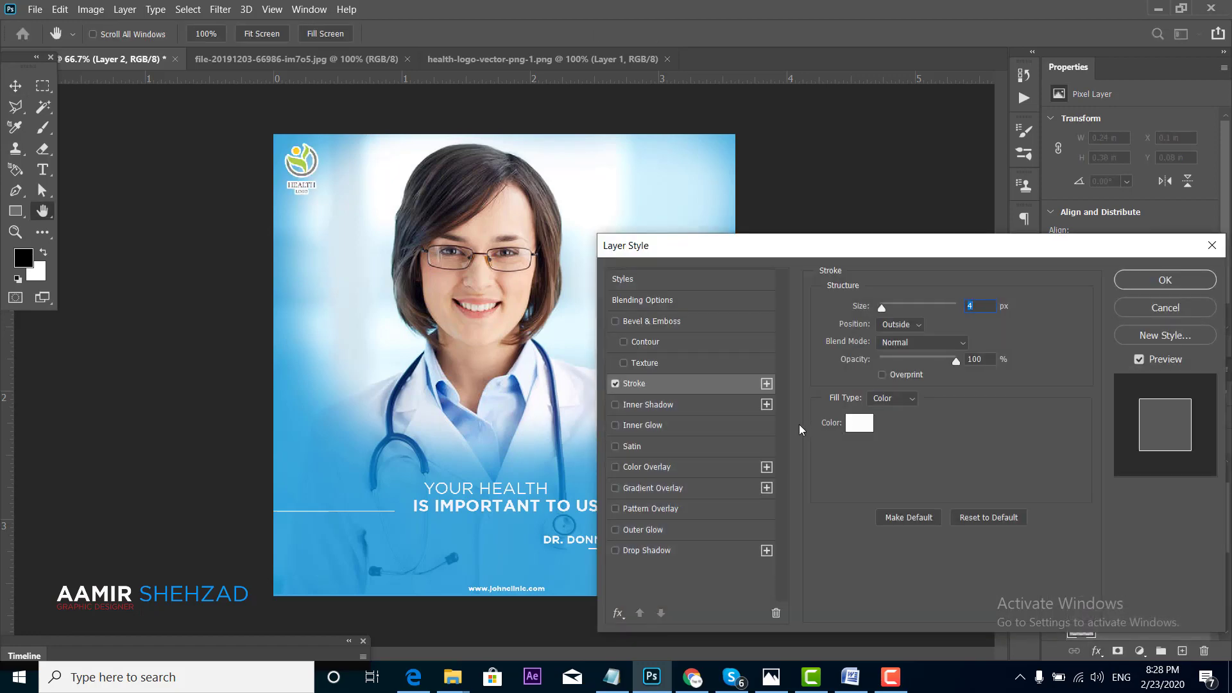
left_click_drag(891, 307, 882, 310)
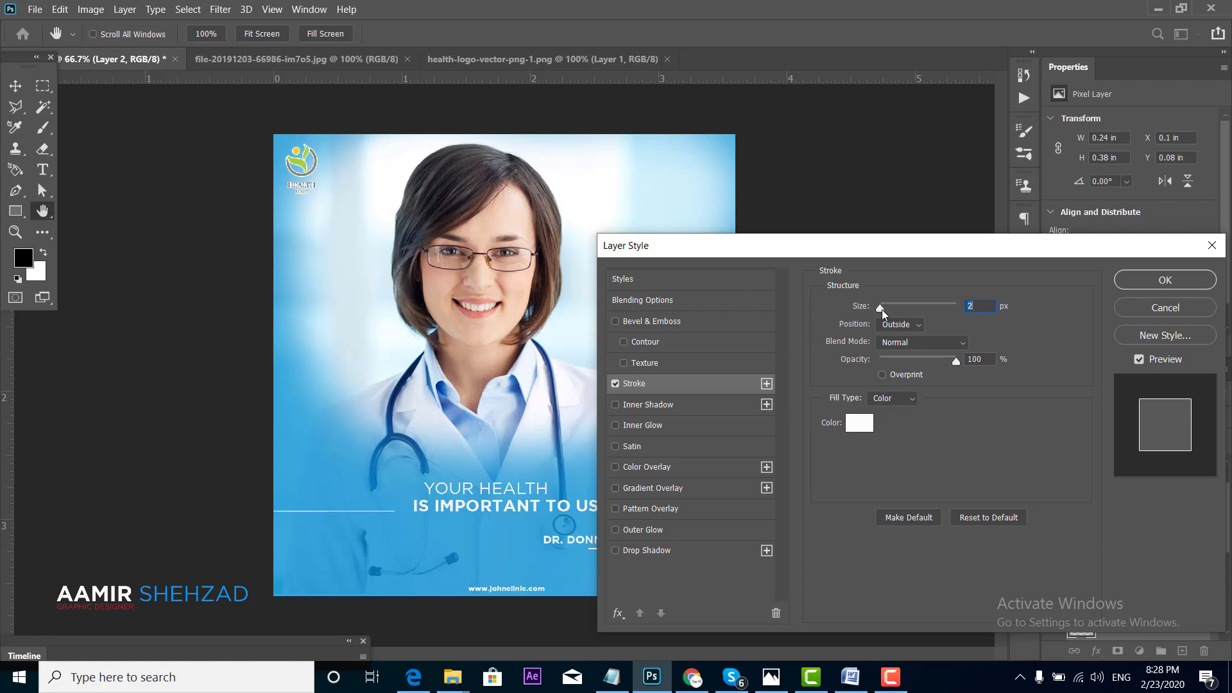
left_click(1167, 285)
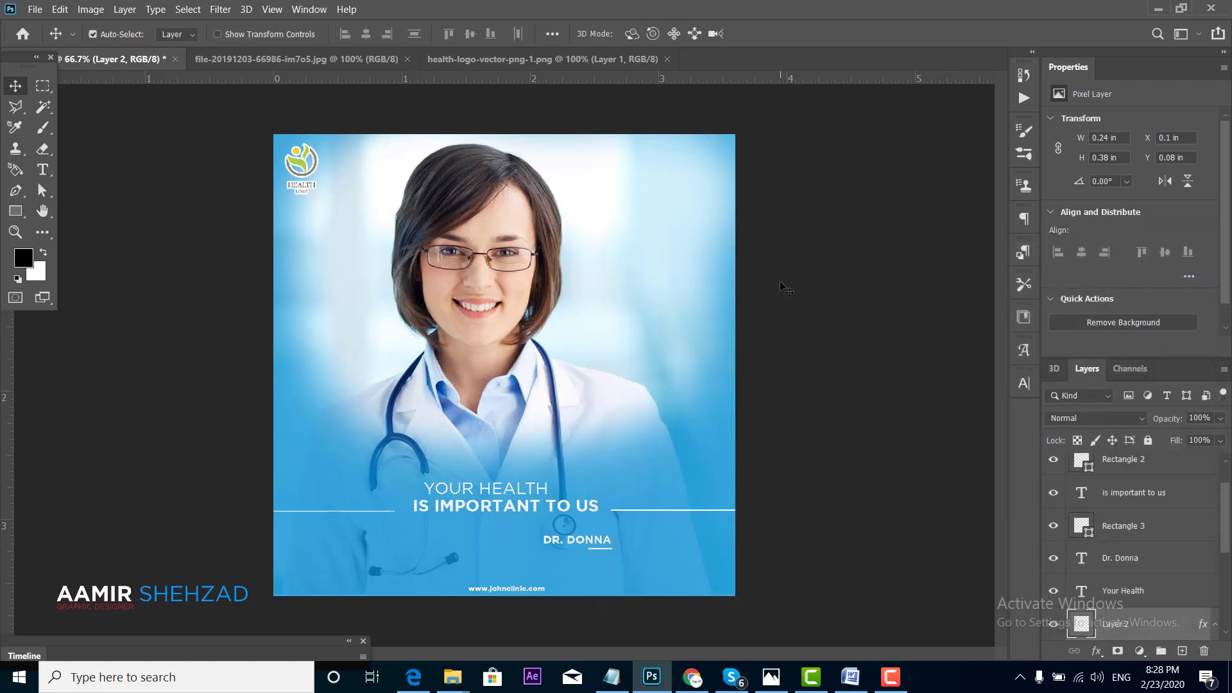